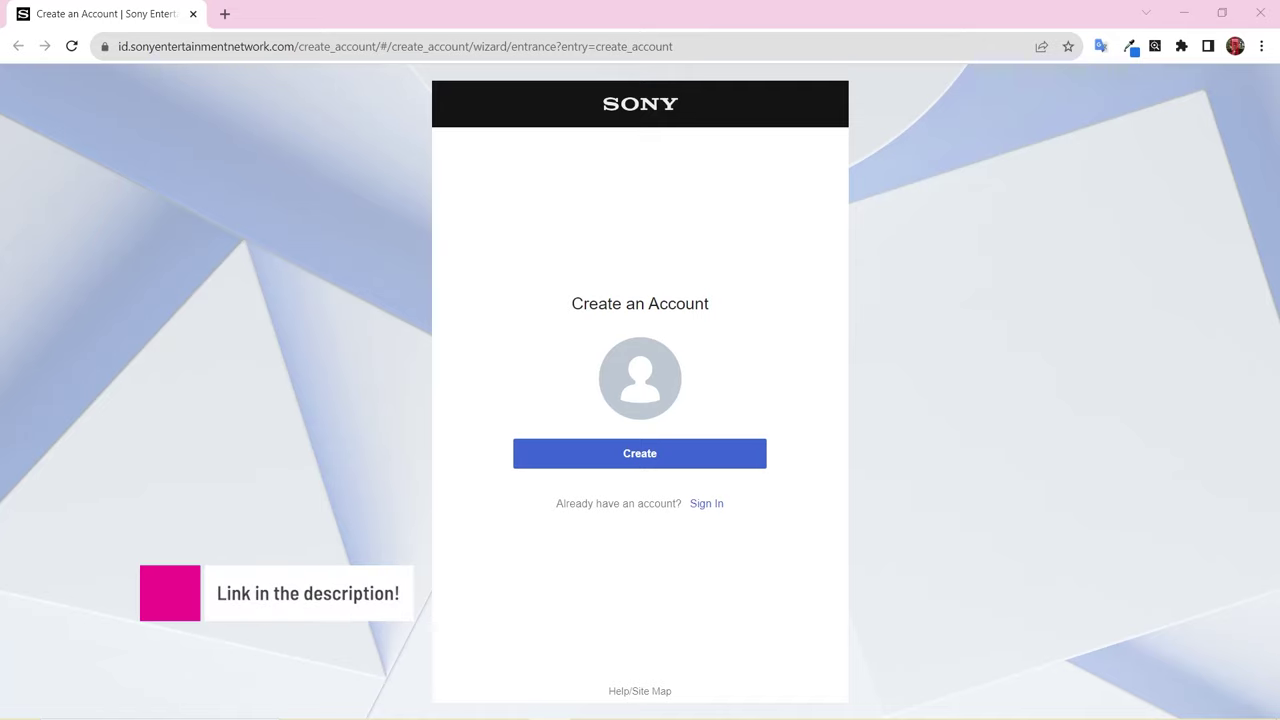
- Begin a new account with a United States state as home location and submit a birth date
{"action": "left_click", "coordinate": [714, 457]}
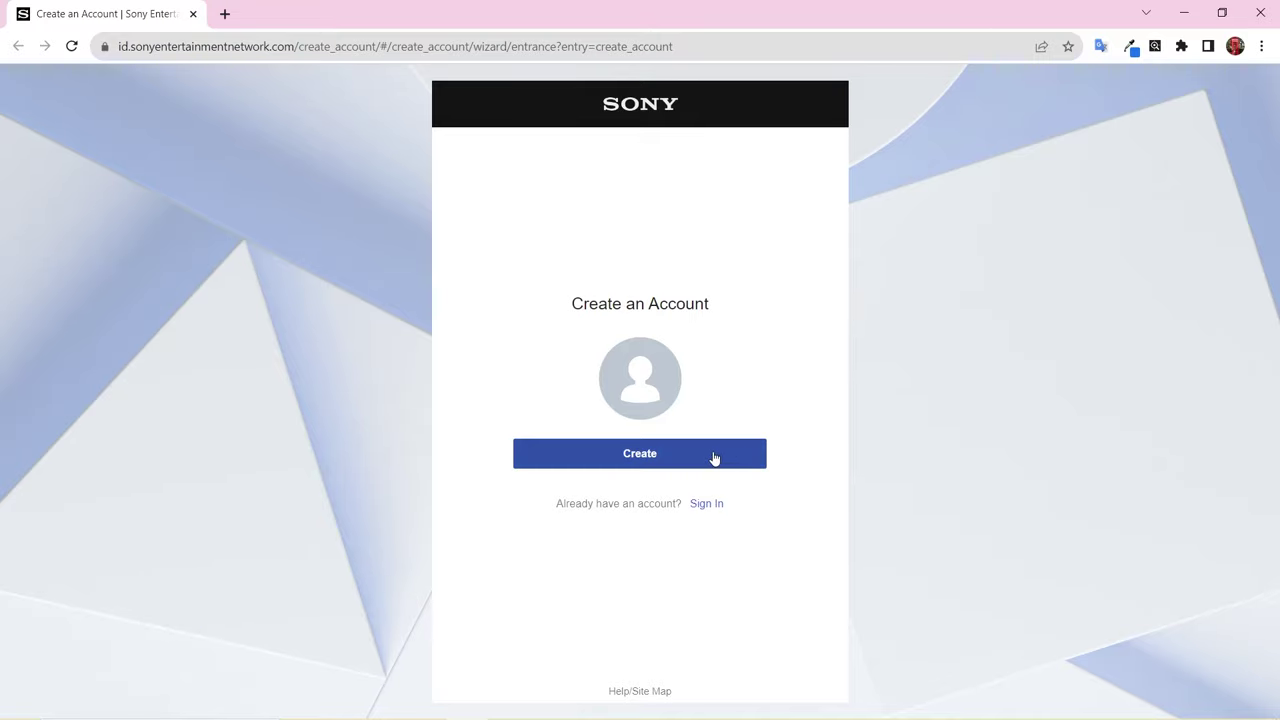
{"action": "left_click", "coordinate": [714, 456]}
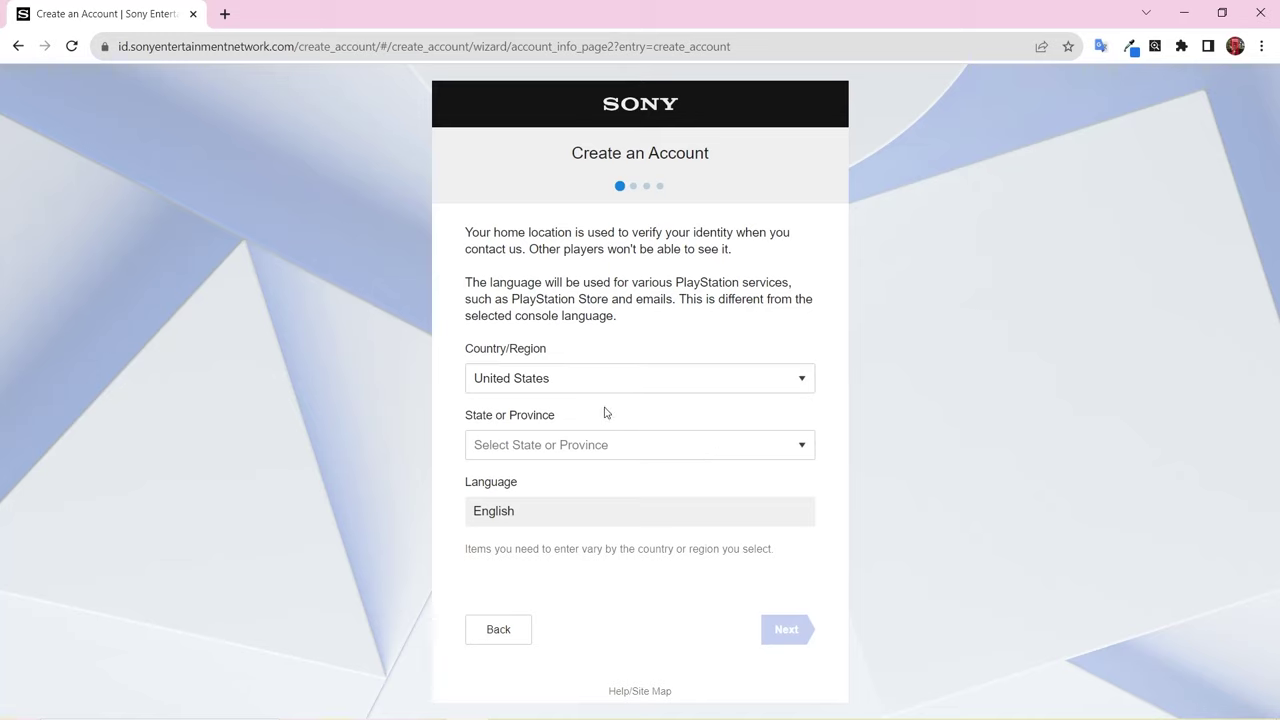
{"action": "left_click", "coordinate": [582, 459]}
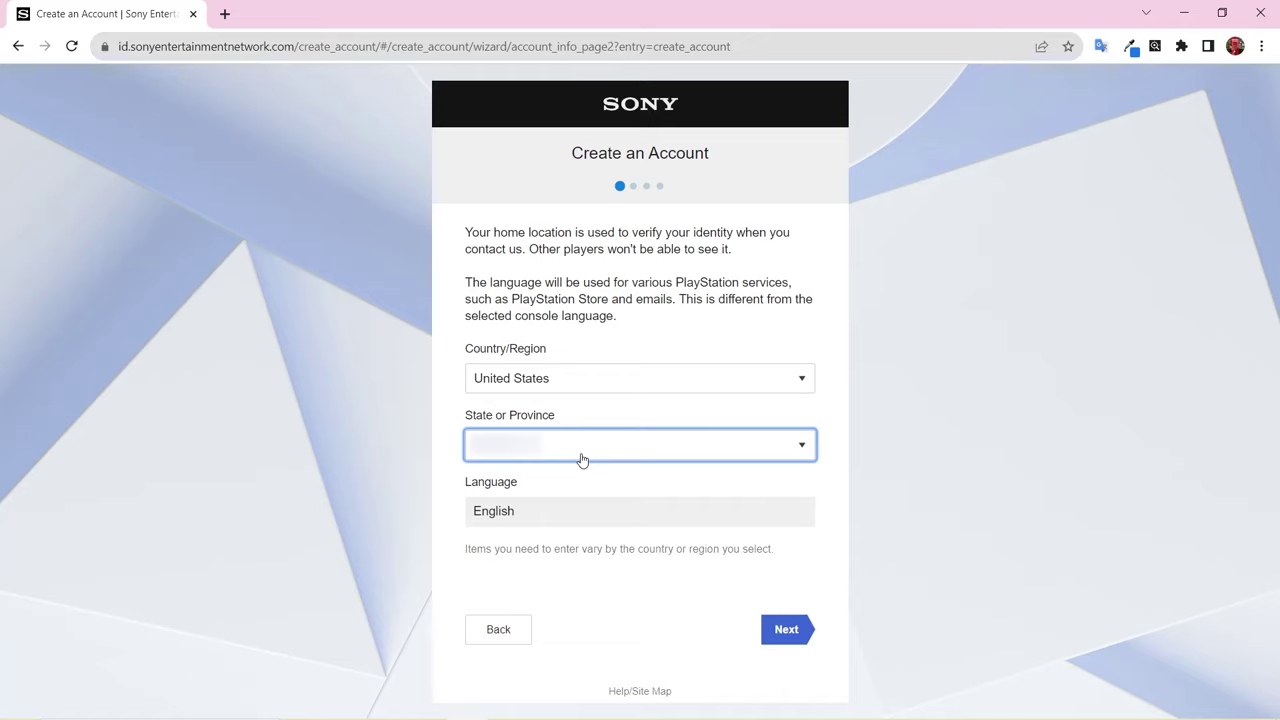
{"action": "left_click", "coordinate": [787, 630]}
{"action": "left_click", "coordinate": [788, 630]}
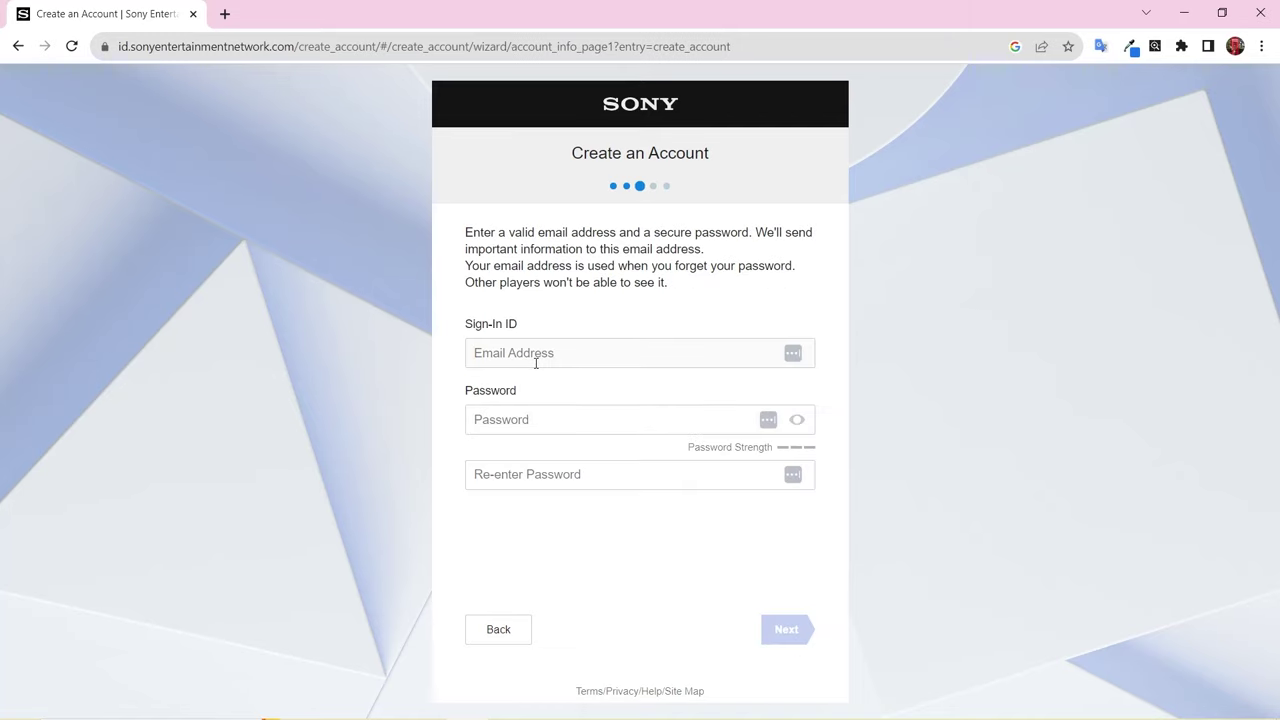
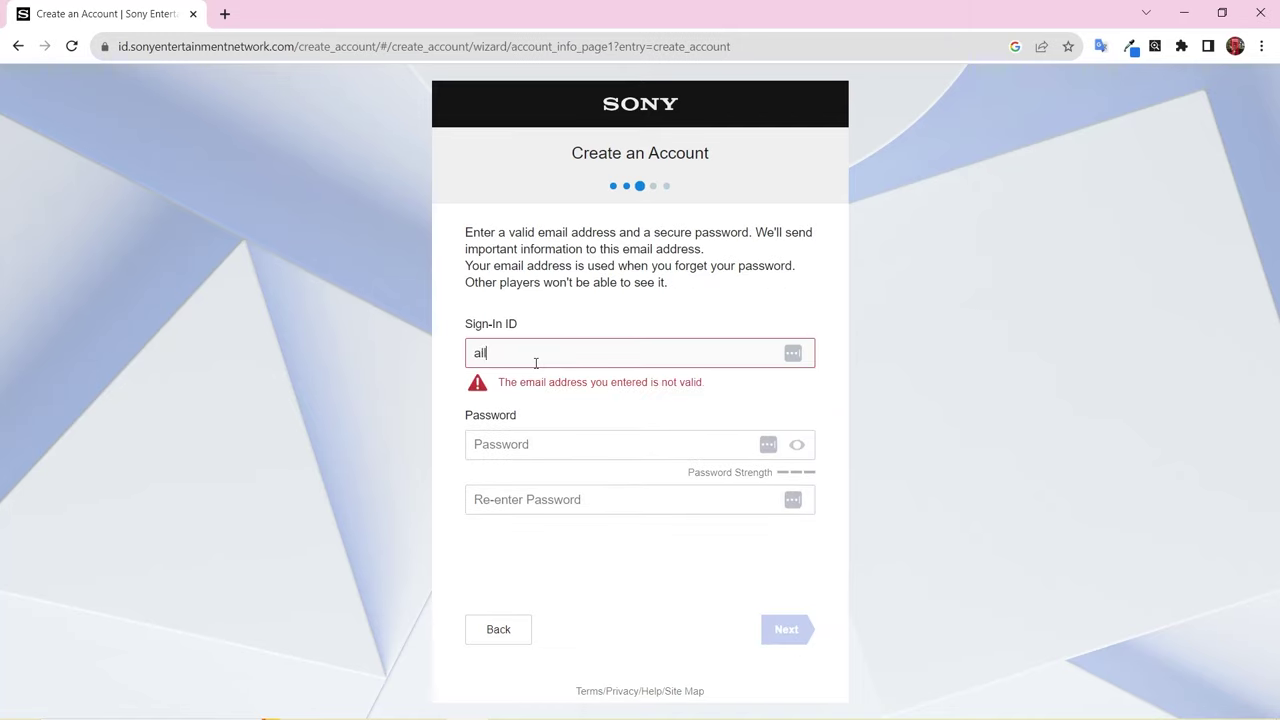
- Enter the sign-in e-mail address and an 8+ character password, confirm it, and continue
{"action": "left_click", "coordinate": [551, 423]}
{"action": "type", "text": "111111"}
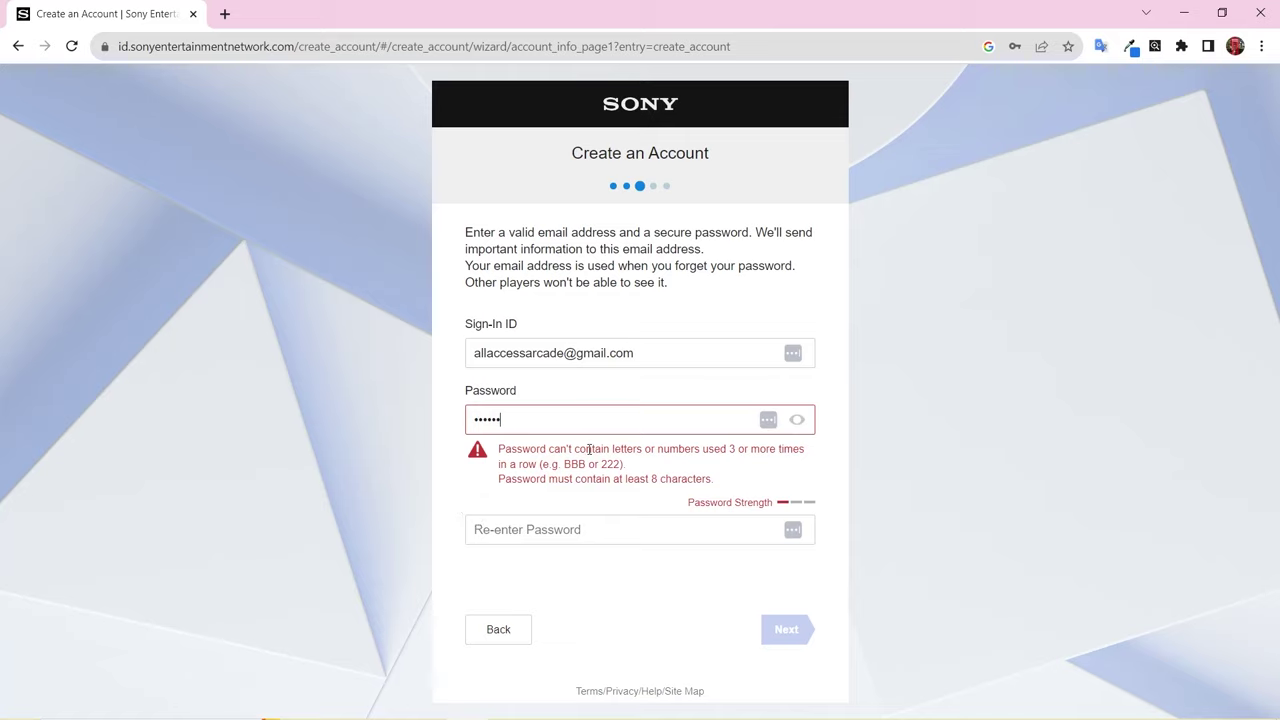
{"action": "type", "text": "****"}
{"action": "left_click", "coordinate": [522, 474]}
{"action": "type", "text": "********"}
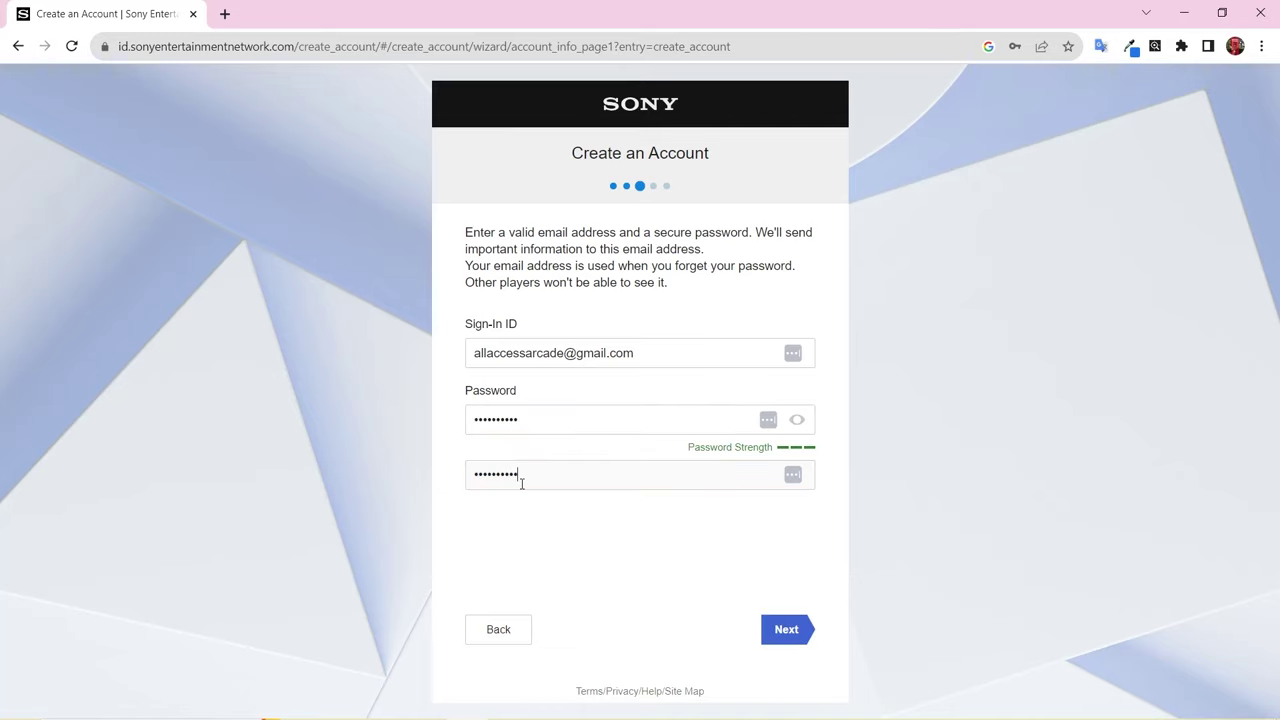
{"action": "left_click", "coordinate": [786, 630]}
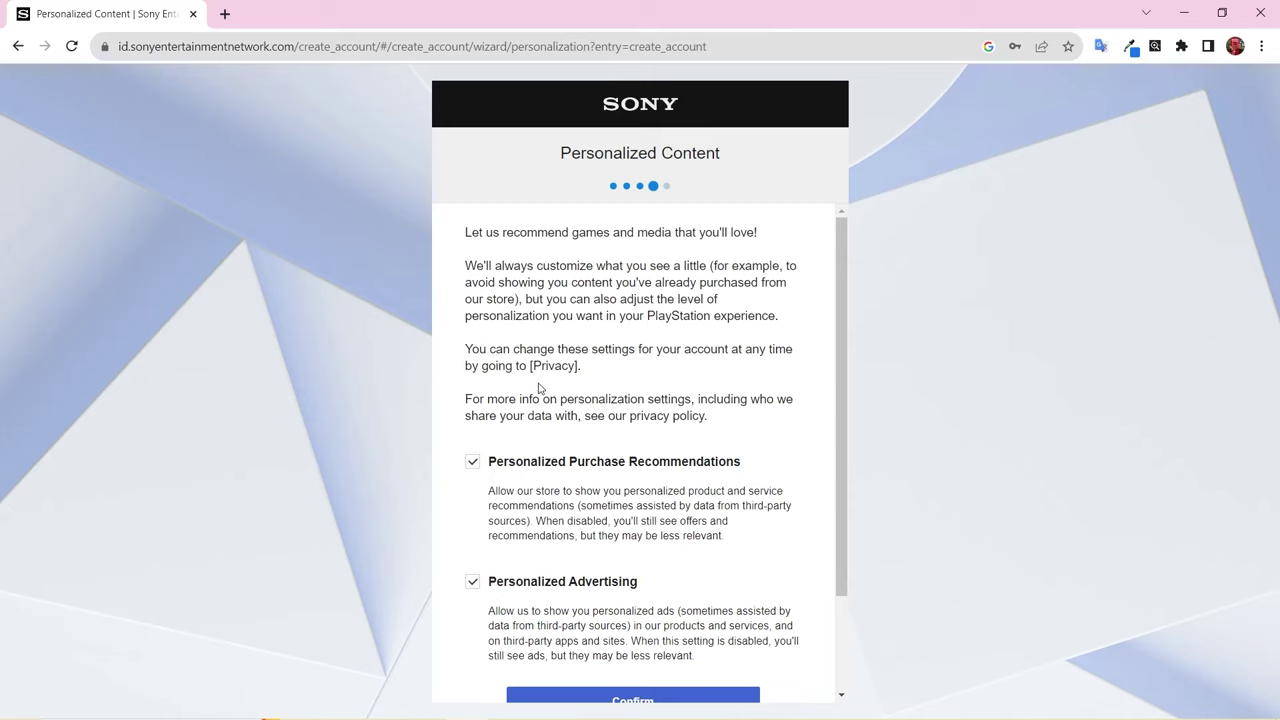
- Untick Personalized Purchase Recommendations and Personalized Advertising, then confirm the choices
{"action": "scroll", "coordinate": [538, 387], "scroll_direction": "down", "scroll_amount": 3}
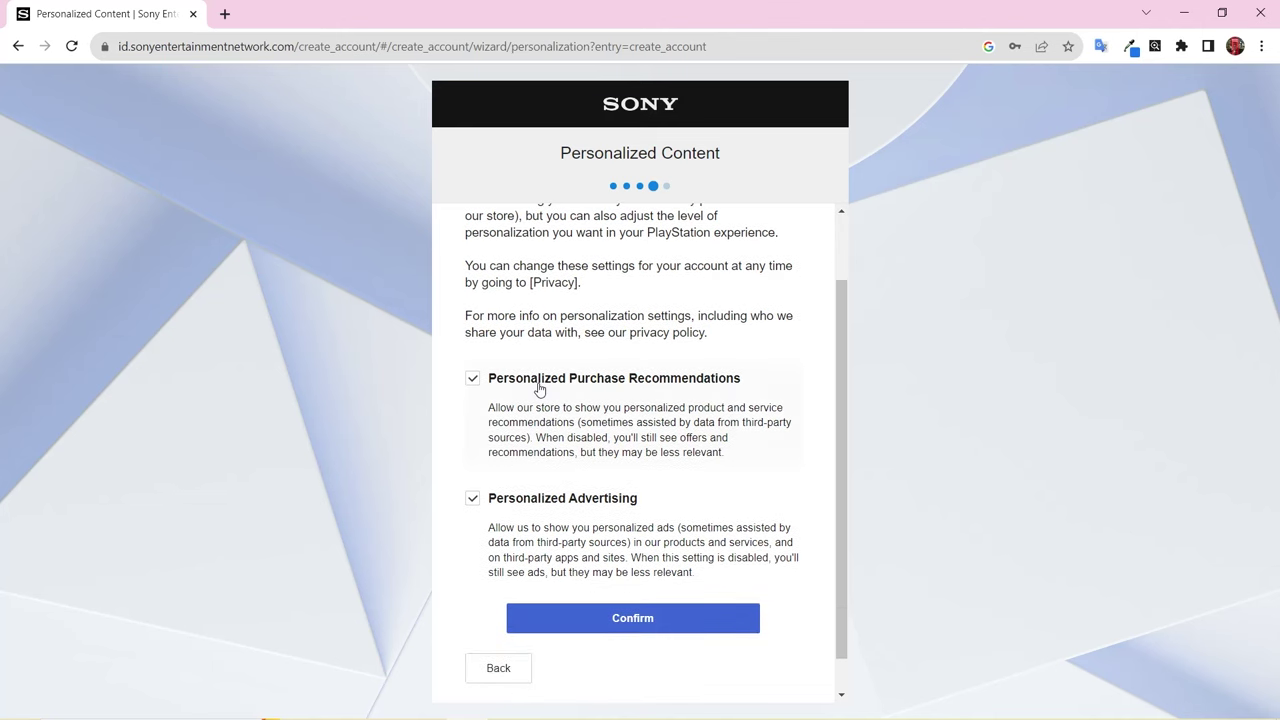
{"action": "scroll", "coordinate": [514, 380], "scroll_direction": "up", "scroll_amount": 3}
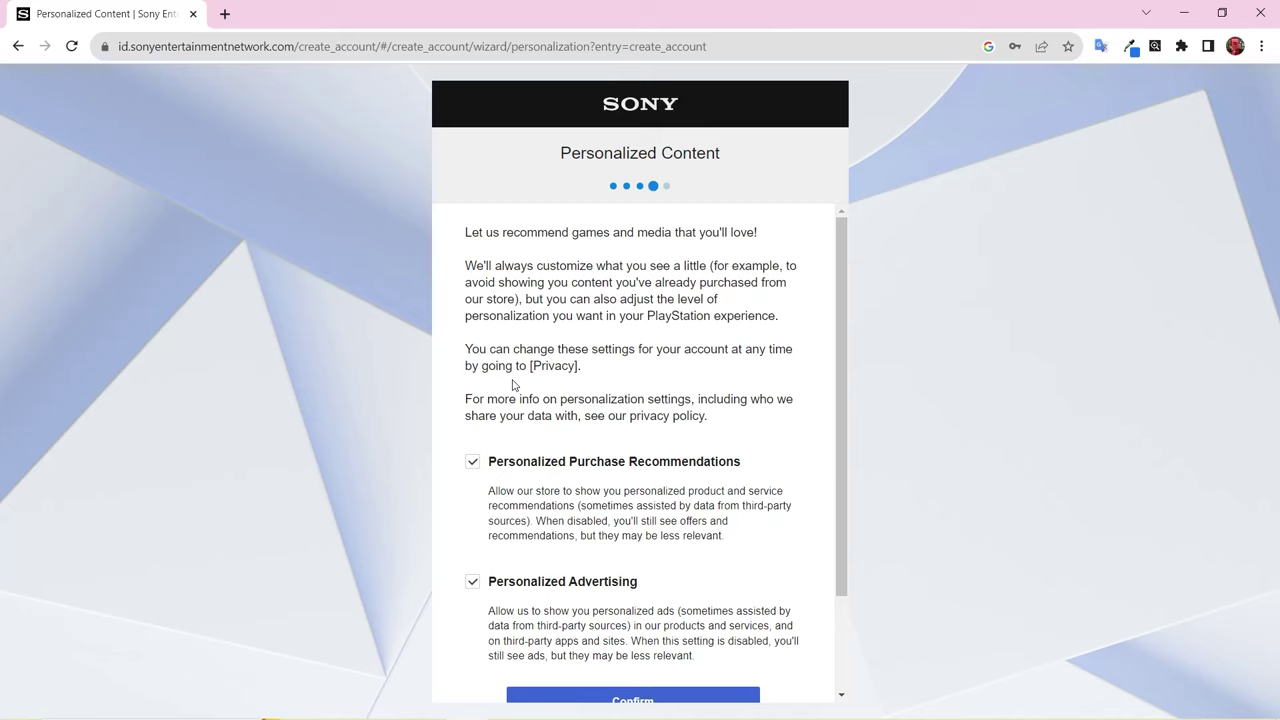
{"action": "scroll", "coordinate": [513, 385], "scroll_direction": "down", "scroll_amount": 2}
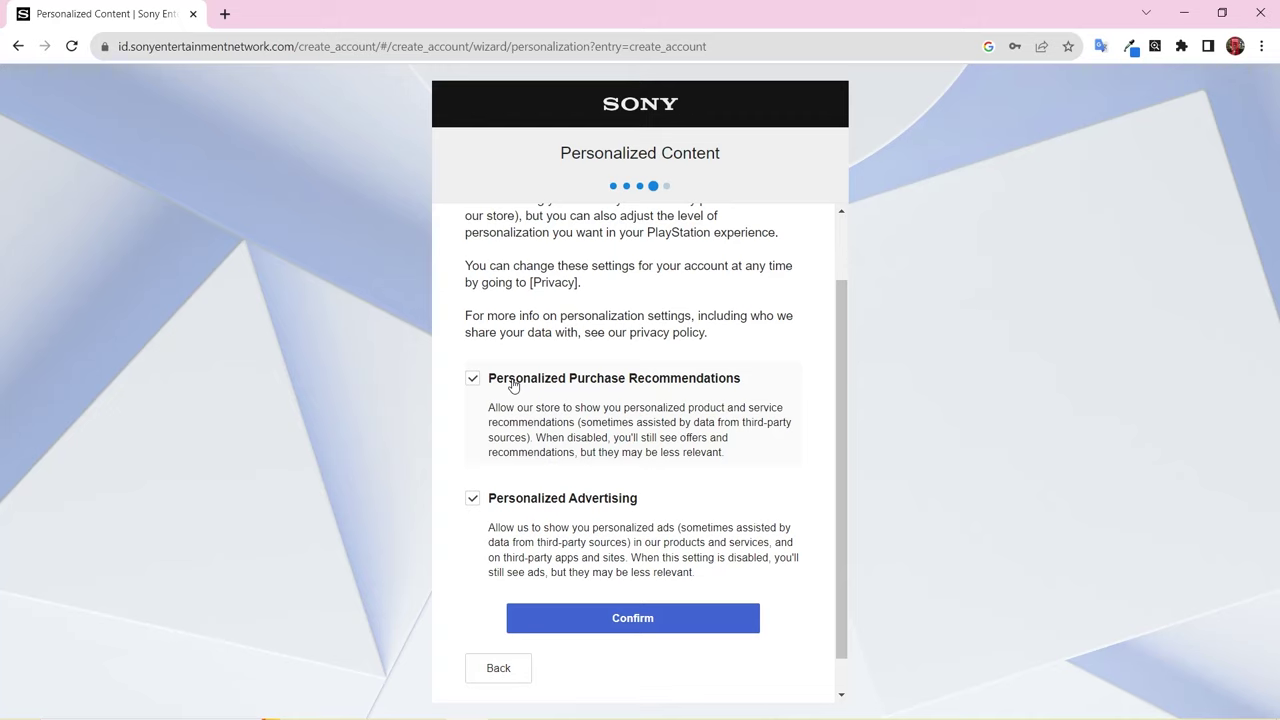
{"action": "left_click", "coordinate": [472, 448]}
{"action": "scroll", "coordinate": [520, 400], "scroll_direction": "down", "scroll_amount": 1}
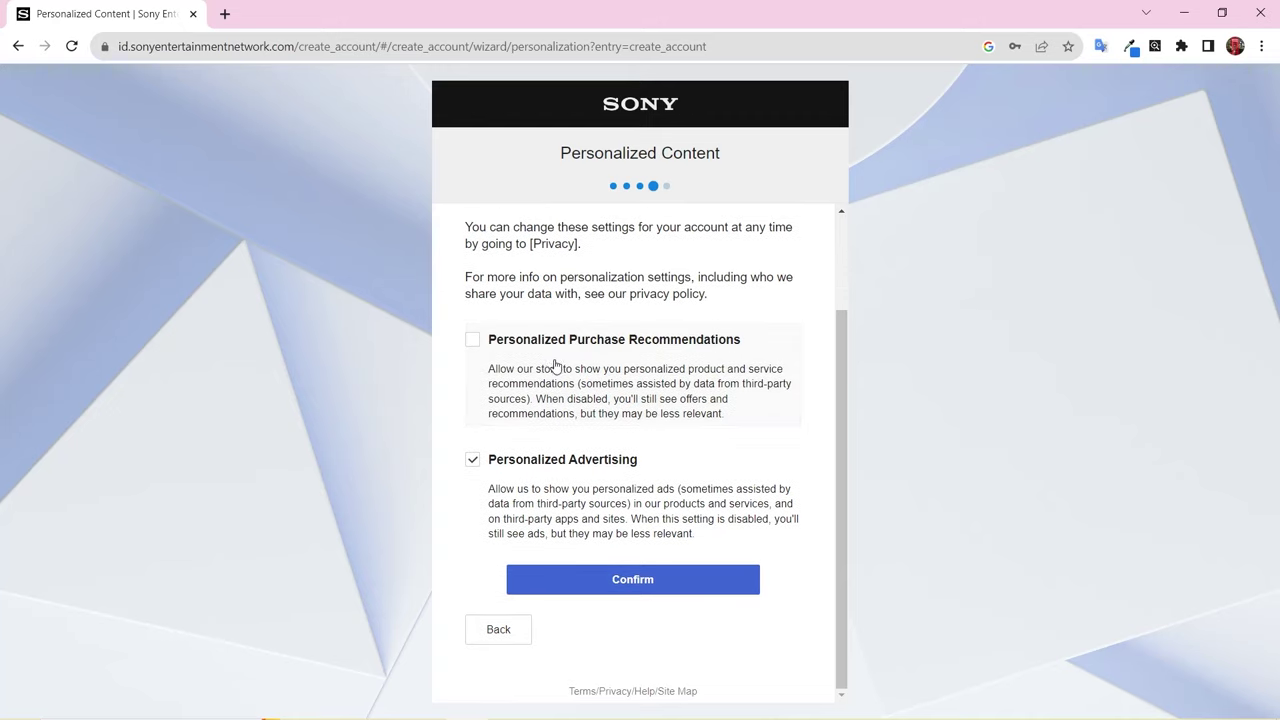
{"action": "left_click", "coordinate": [596, 584]}
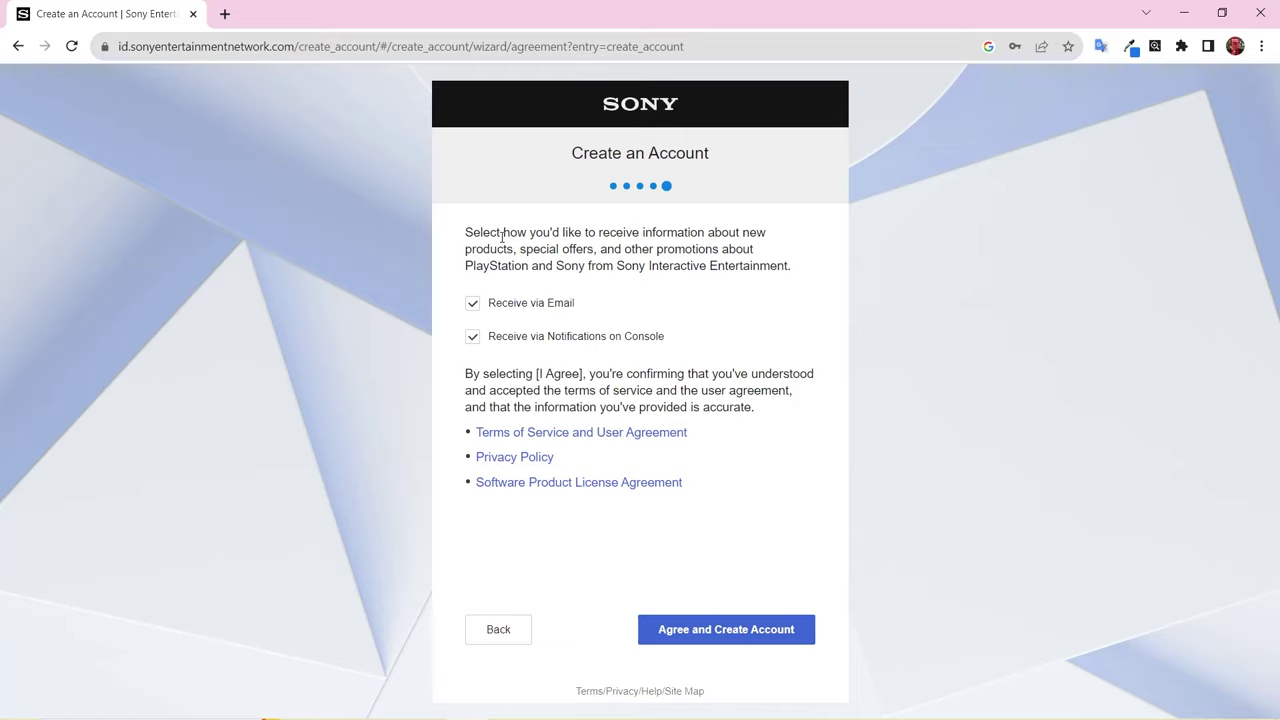
- Opt out of promotional e-mails and notifications, create the account, and confirm it is already verified
{"action": "left_click", "coordinate": [498, 303]}
{"action": "left_click", "coordinate": [522, 336]}
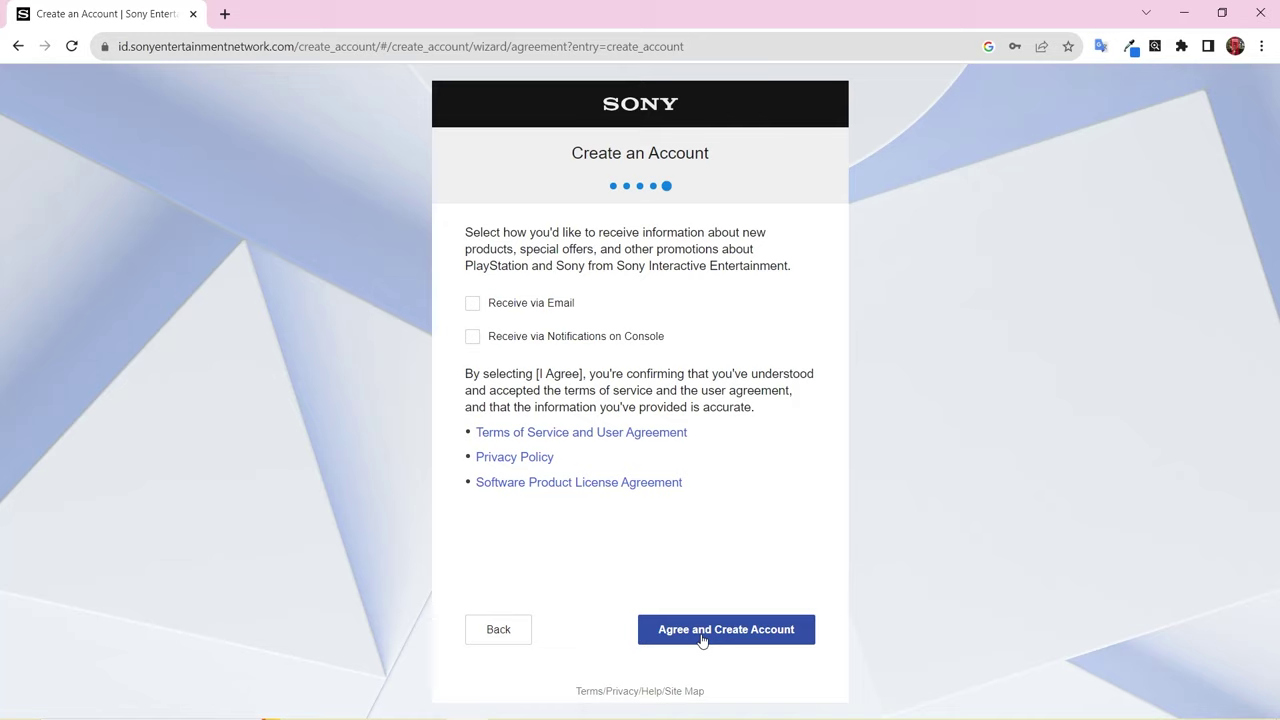
{"action": "left_click", "coordinate": [703, 638]}
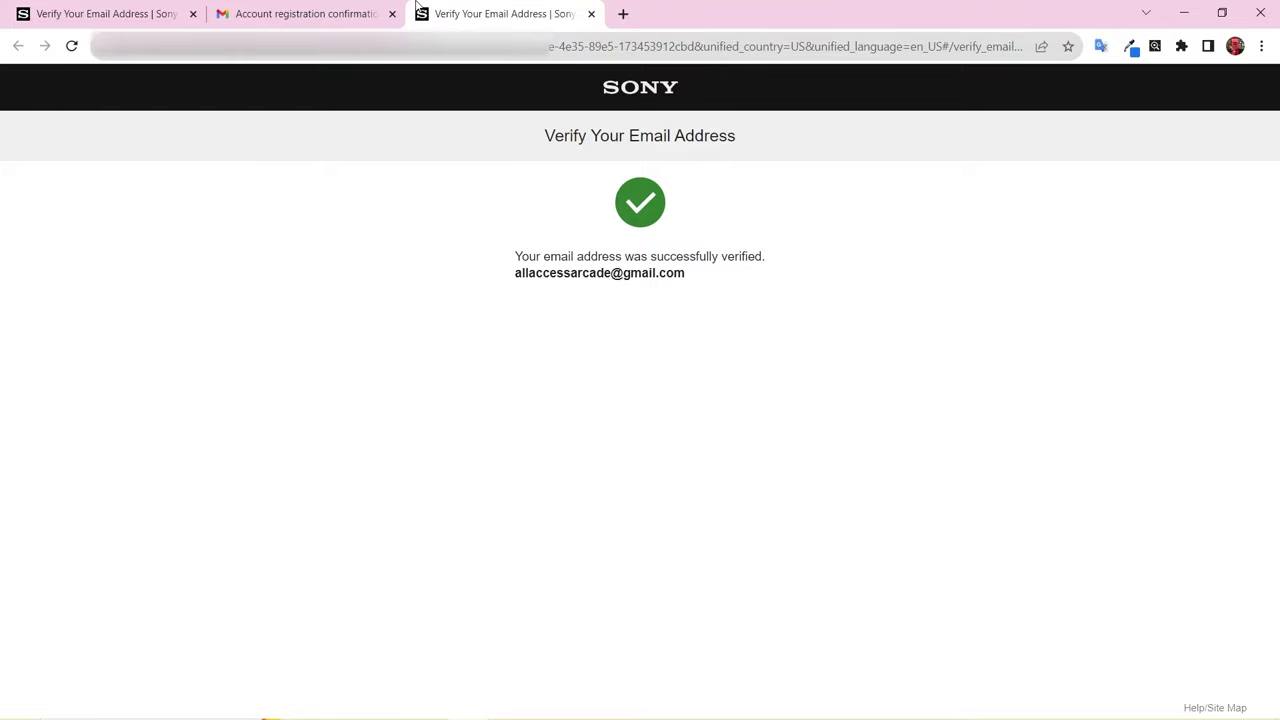
{"action": "left_click", "coordinate": [591, 13]}
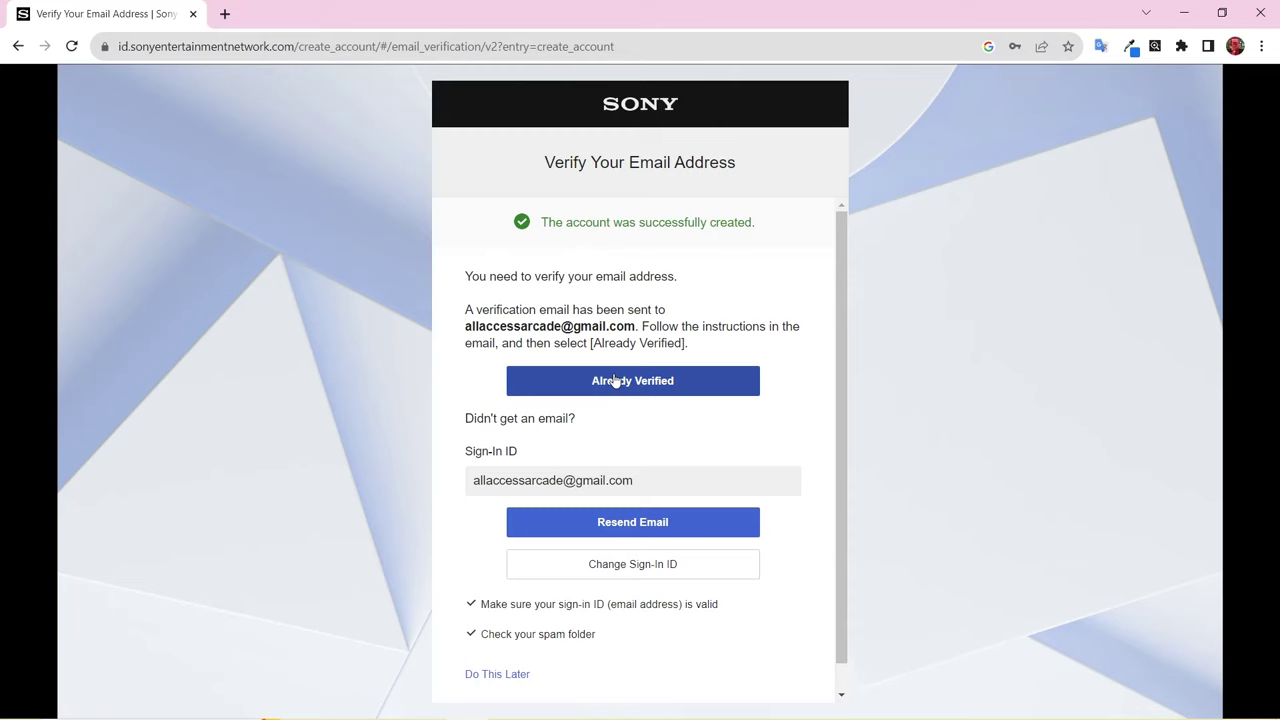
{"action": "left_click", "coordinate": [615, 381]}
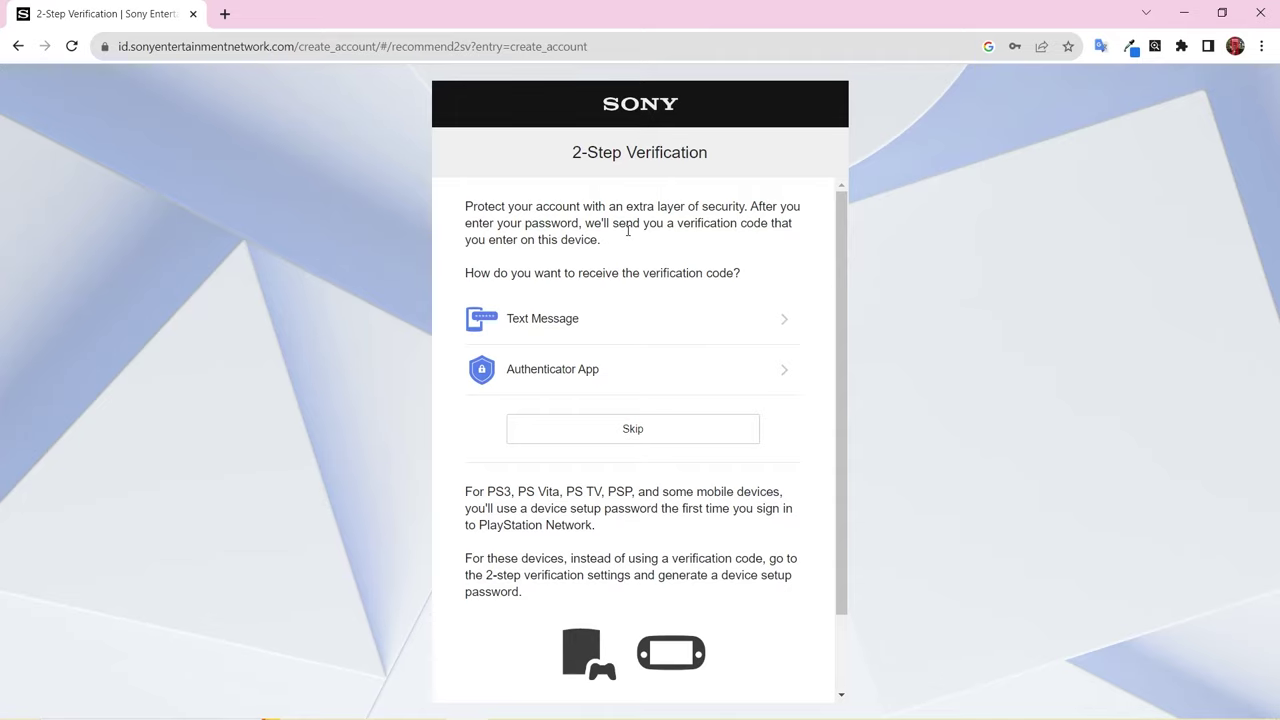
- Preview the Text Message and Authenticator App options, then skip 2-Step Verification
{"action": "left_click", "coordinate": [619, 316]}
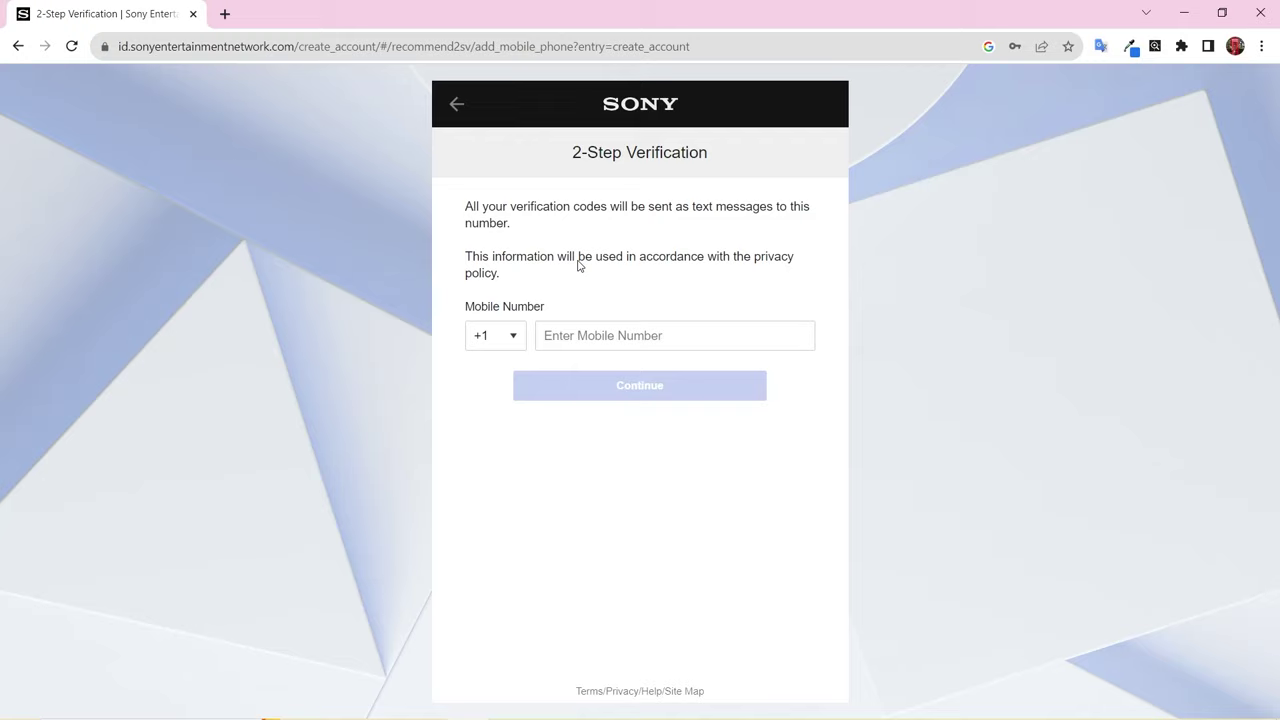
{"action": "key", "text": "Tab"}
{"action": "left_click", "coordinate": [458, 103]}
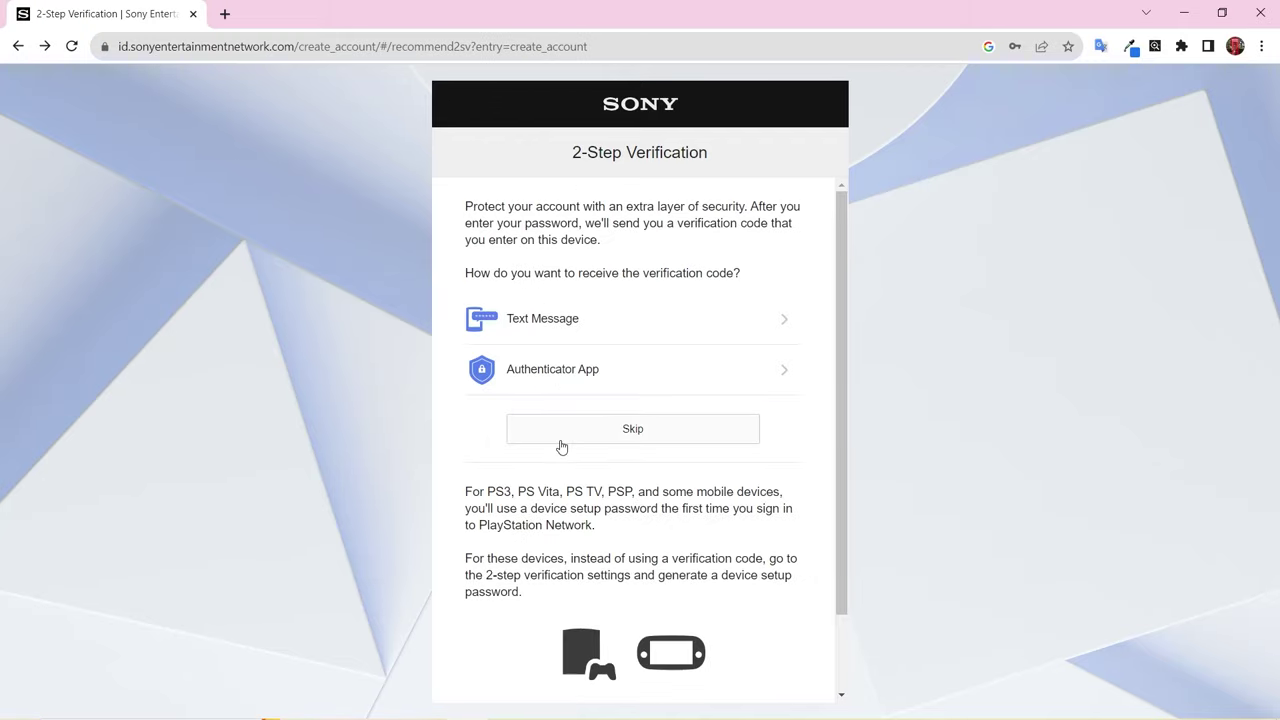
{"action": "left_click", "coordinate": [551, 368]}
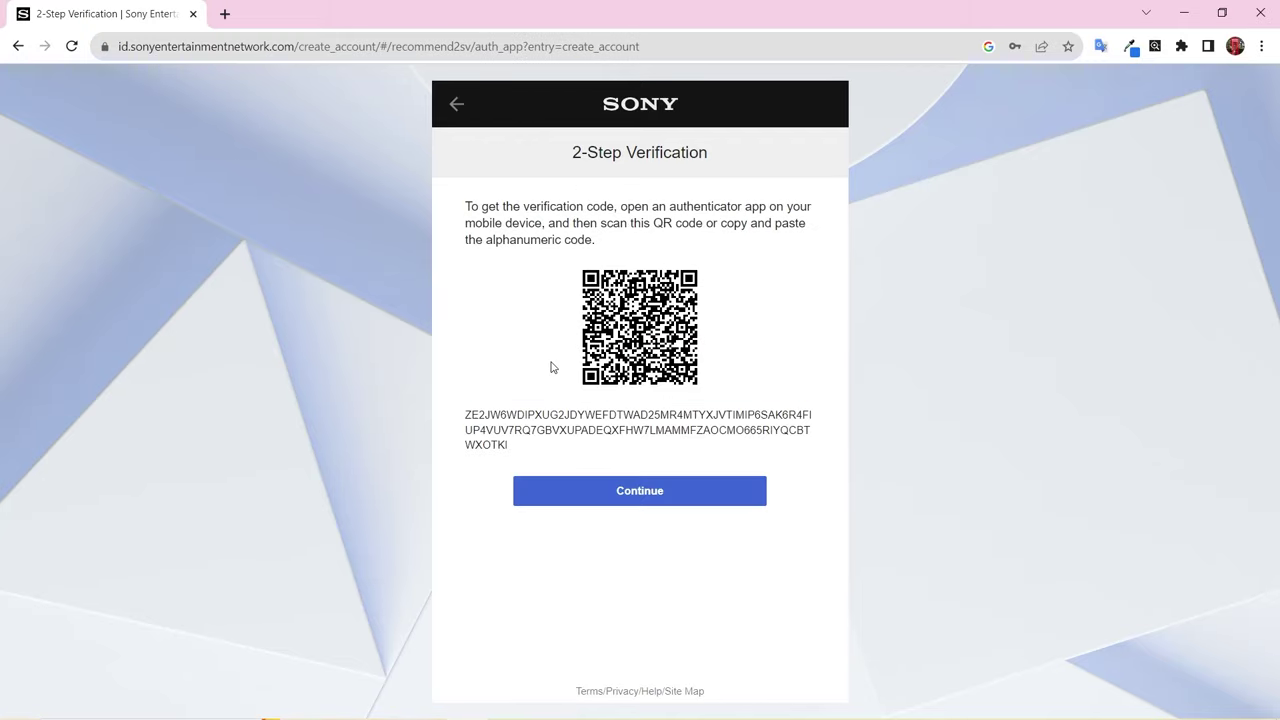
{"action": "key", "text": "alt+Left"}
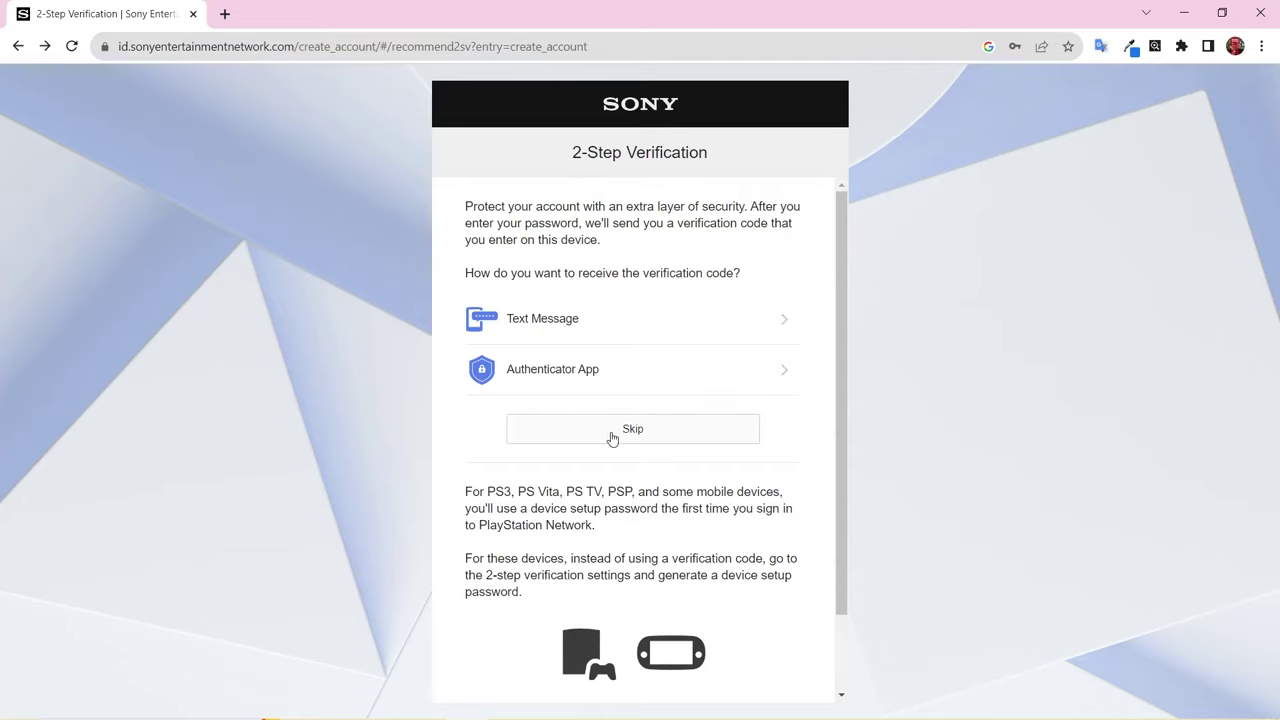
{"action": "left_click", "coordinate": [685, 429]}
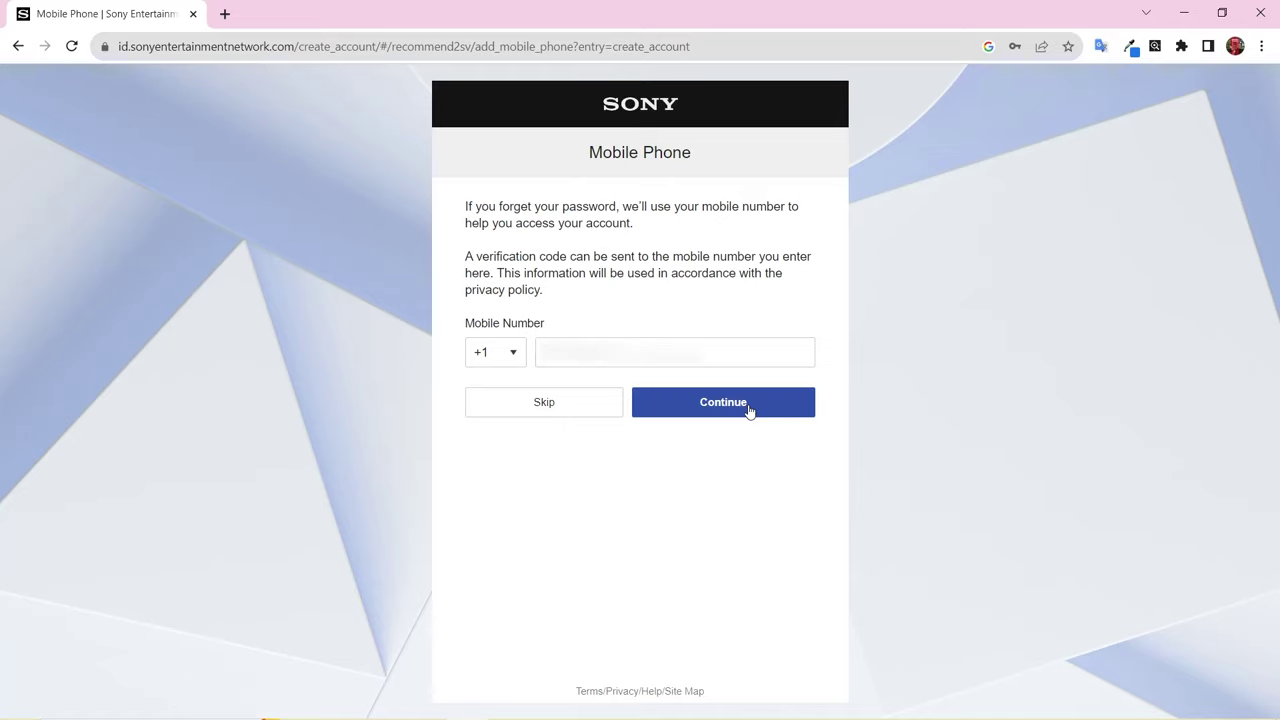
- Submit the texted verification code for the mobile number and acknowledge it was added
{"action": "left_click", "coordinate": [749, 405]}
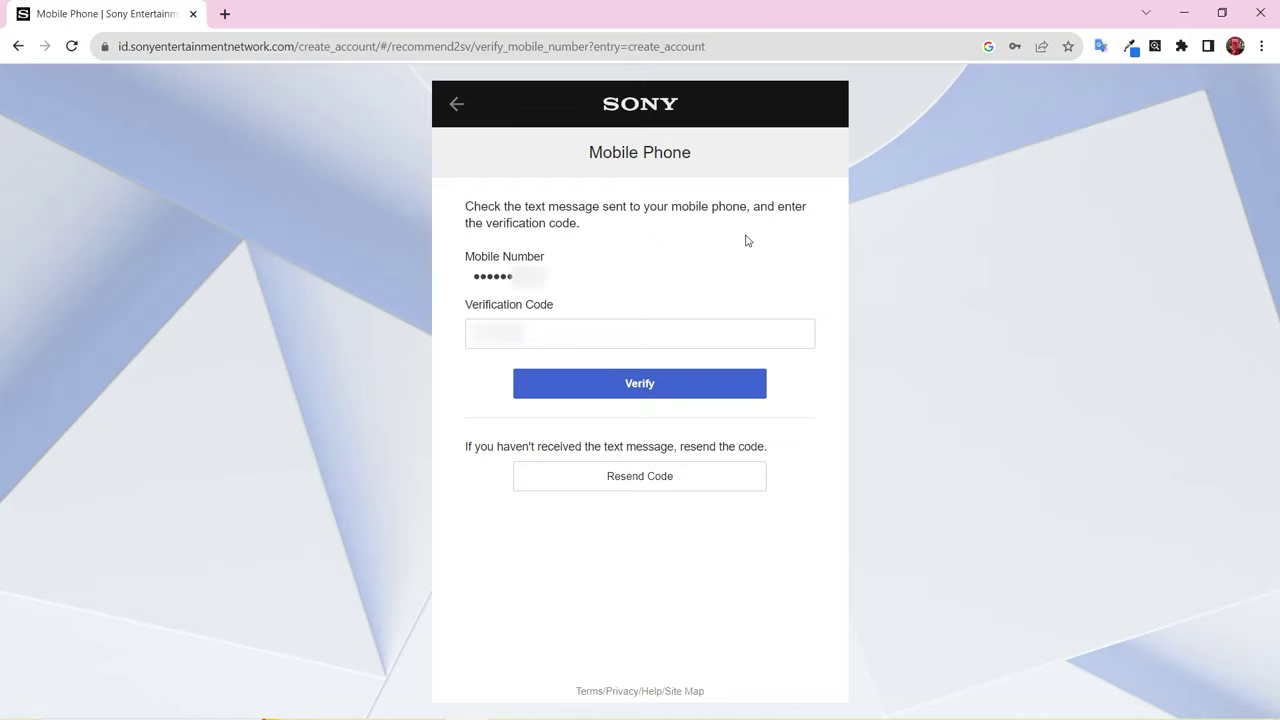
{"action": "left_click", "coordinate": [646, 393]}
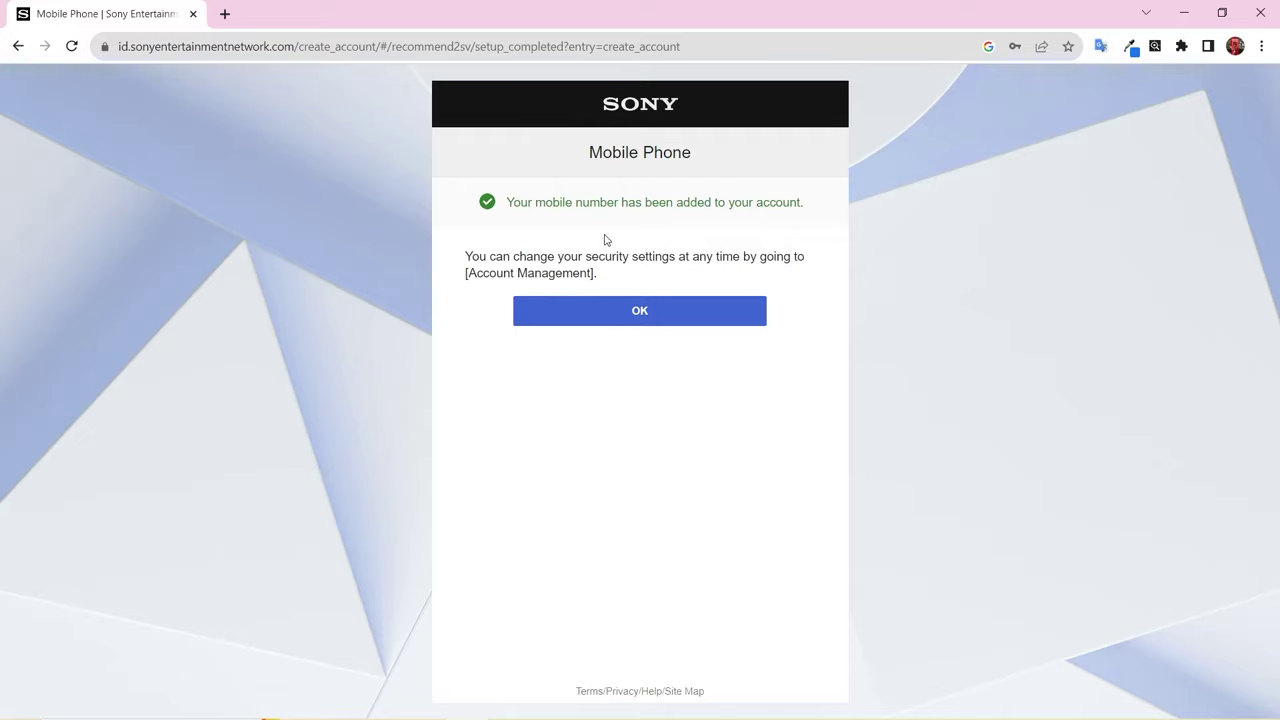
{"action": "left_click", "coordinate": [661, 310]}
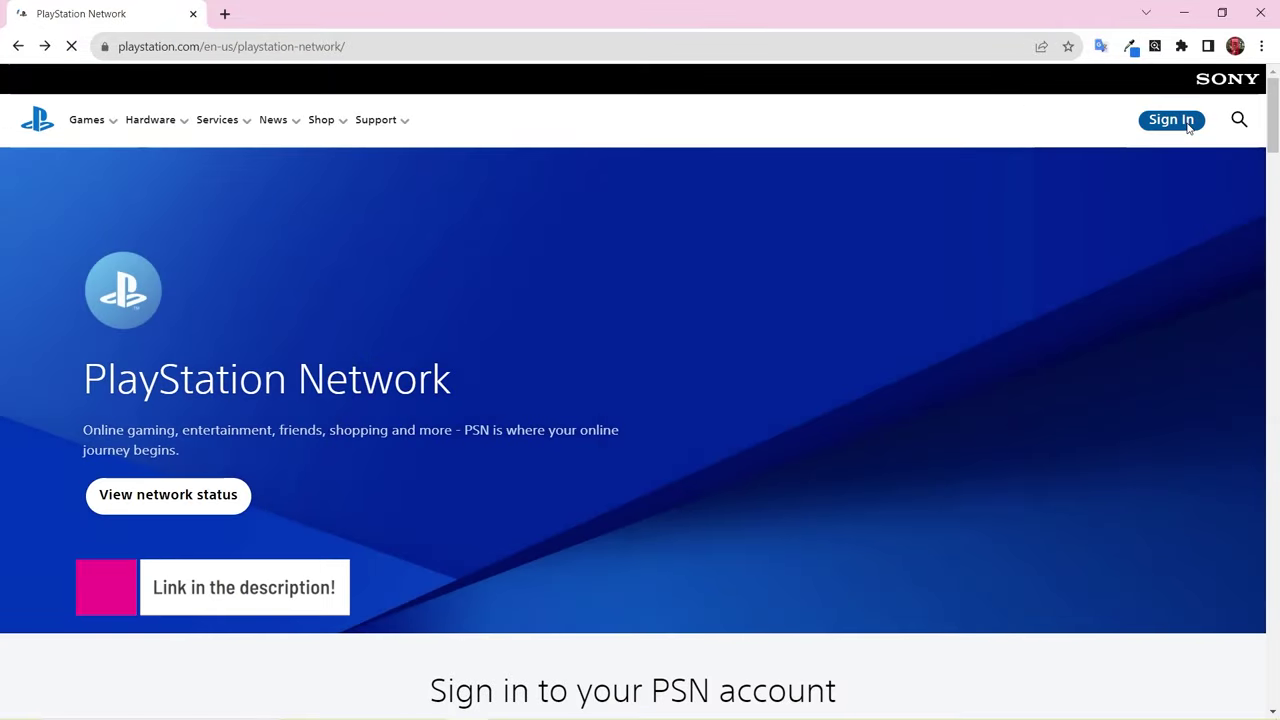
- Sign in to PlayStation.com with the new account's pasted password
{"action": "left_click", "coordinate": [1188, 125]}
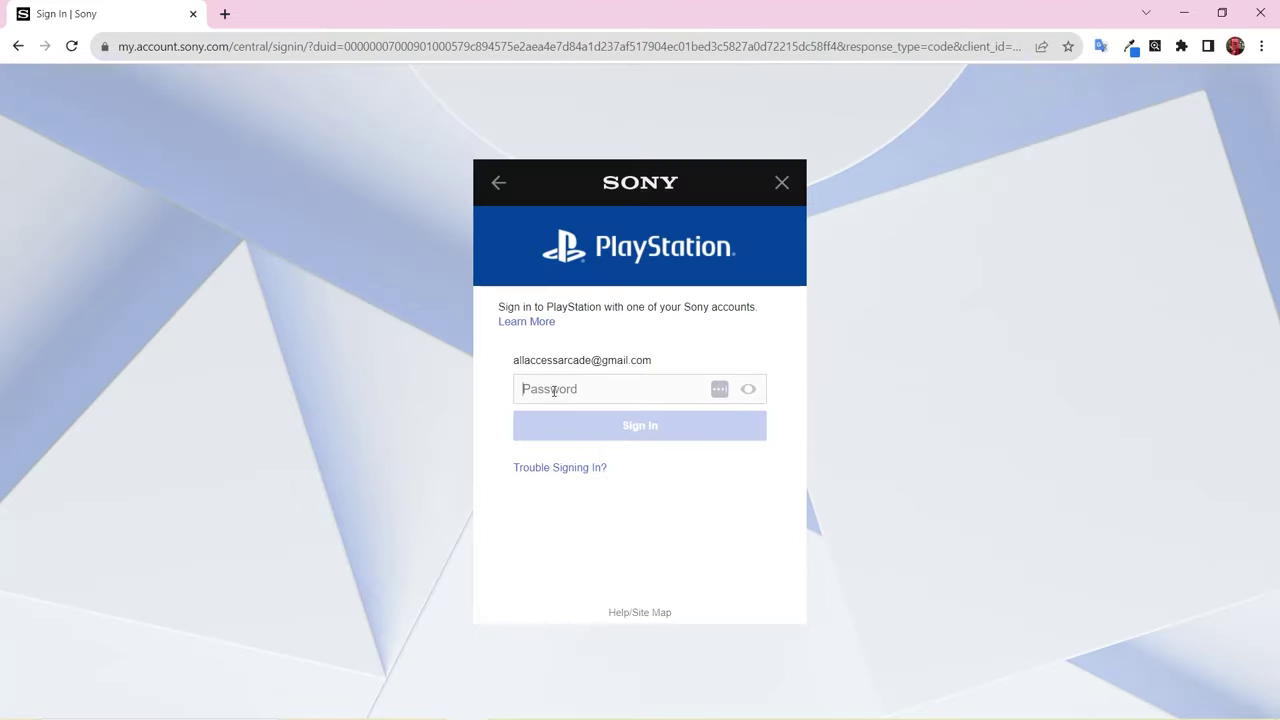
{"action": "key", "text": "ctrl+v"}
{"action": "left_click", "coordinate": [632, 425]}
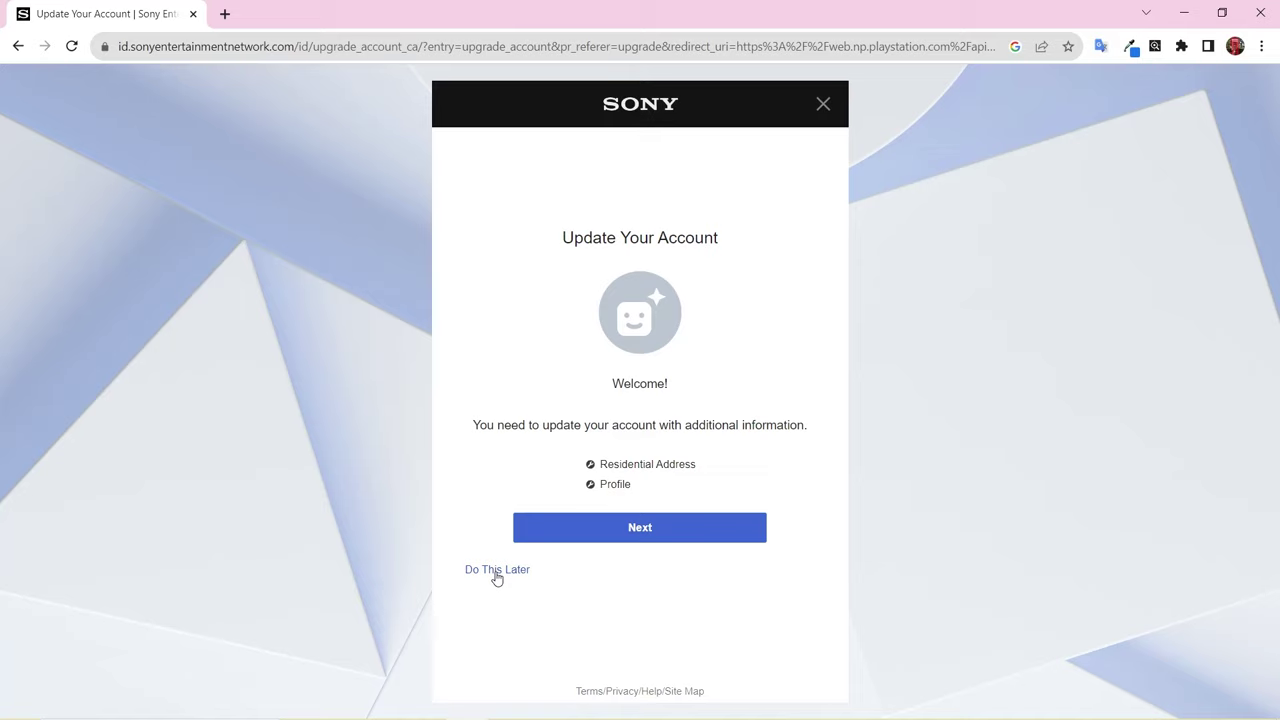
- Start the account update and submit the residential address with the city filled in
{"action": "left_click", "coordinate": [603, 528]}
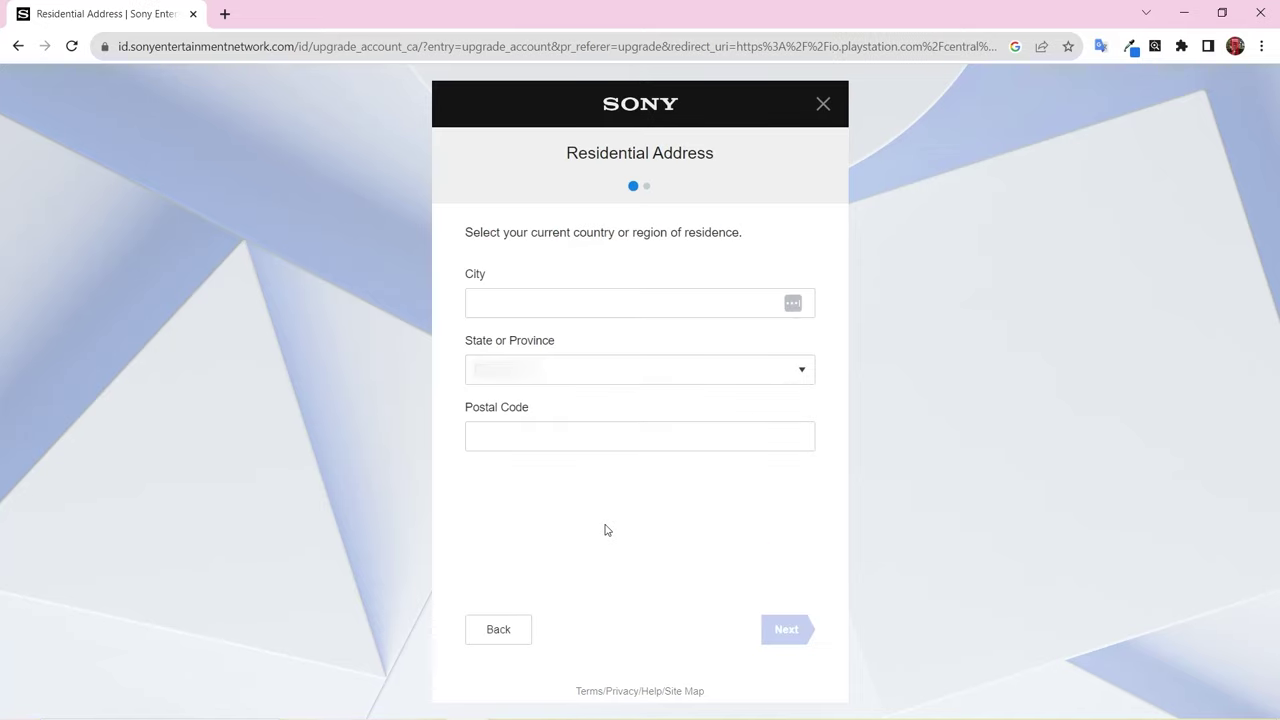
{"action": "left_click", "coordinate": [621, 296]}
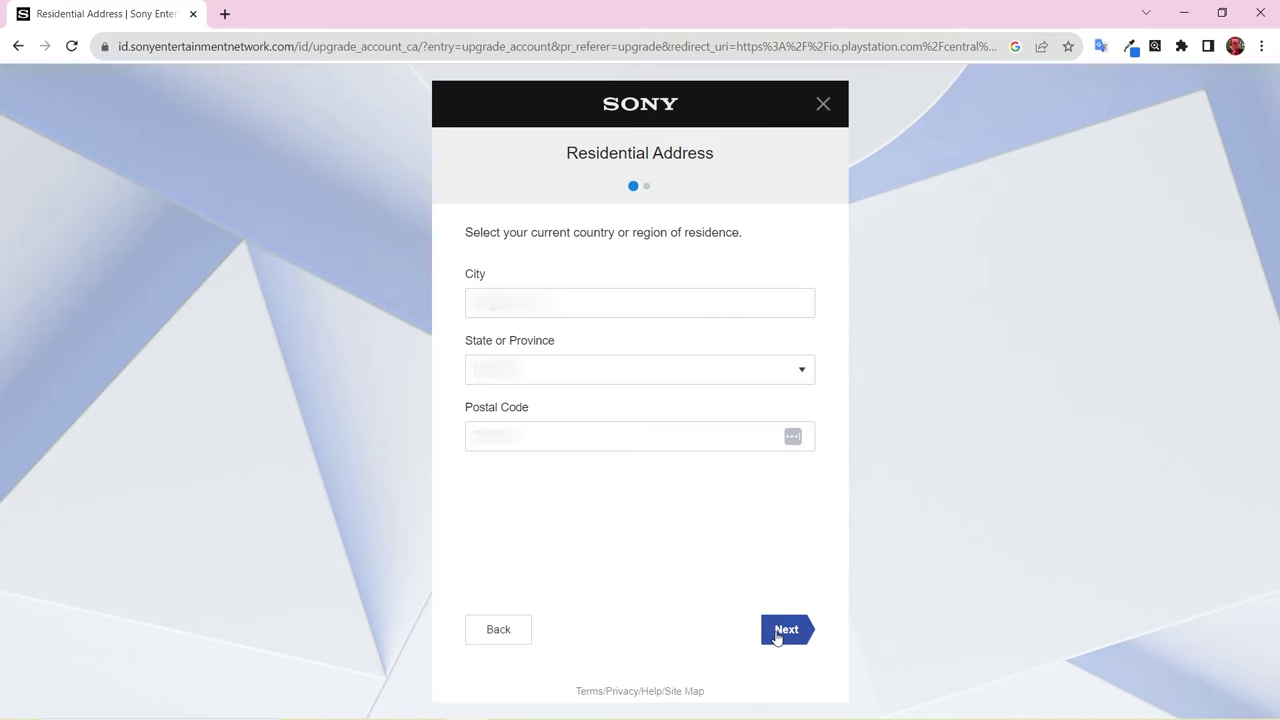
{"action": "left_click", "coordinate": [777, 638]}
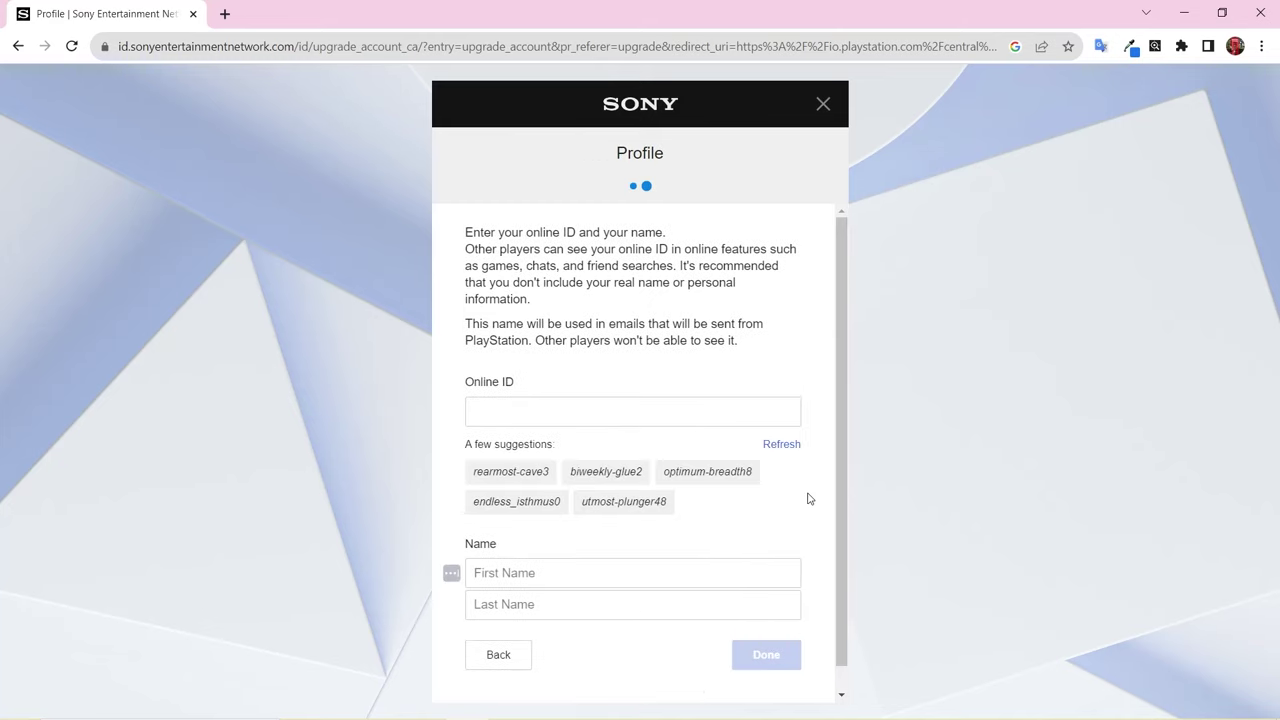
- Enter the chosen online ID plus the user's first and last name, and submit the profile
{"action": "left_click", "coordinate": [606, 421]}
{"action": "type", "text": "allaccessarcade"}
{"action": "scroll", "coordinate": [837, 440], "scroll_direction": "down", "scroll_amount": 1}
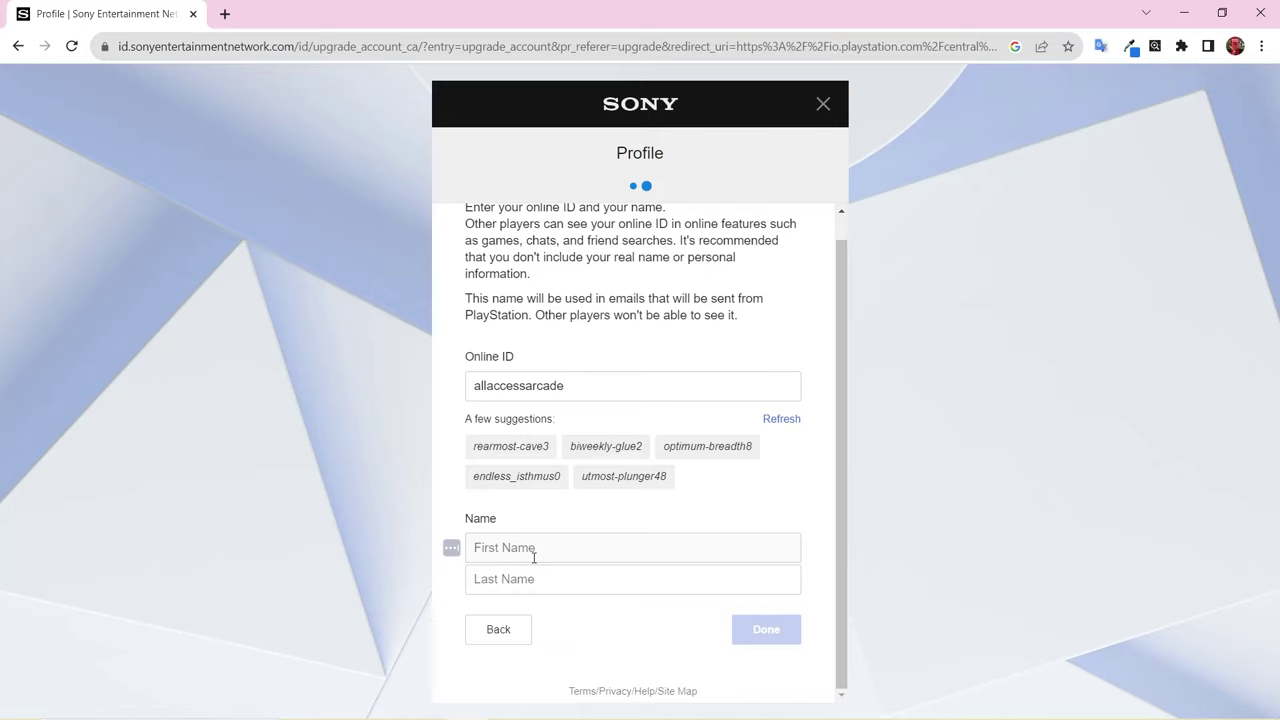
{"action": "left_click", "coordinate": [534, 558]}
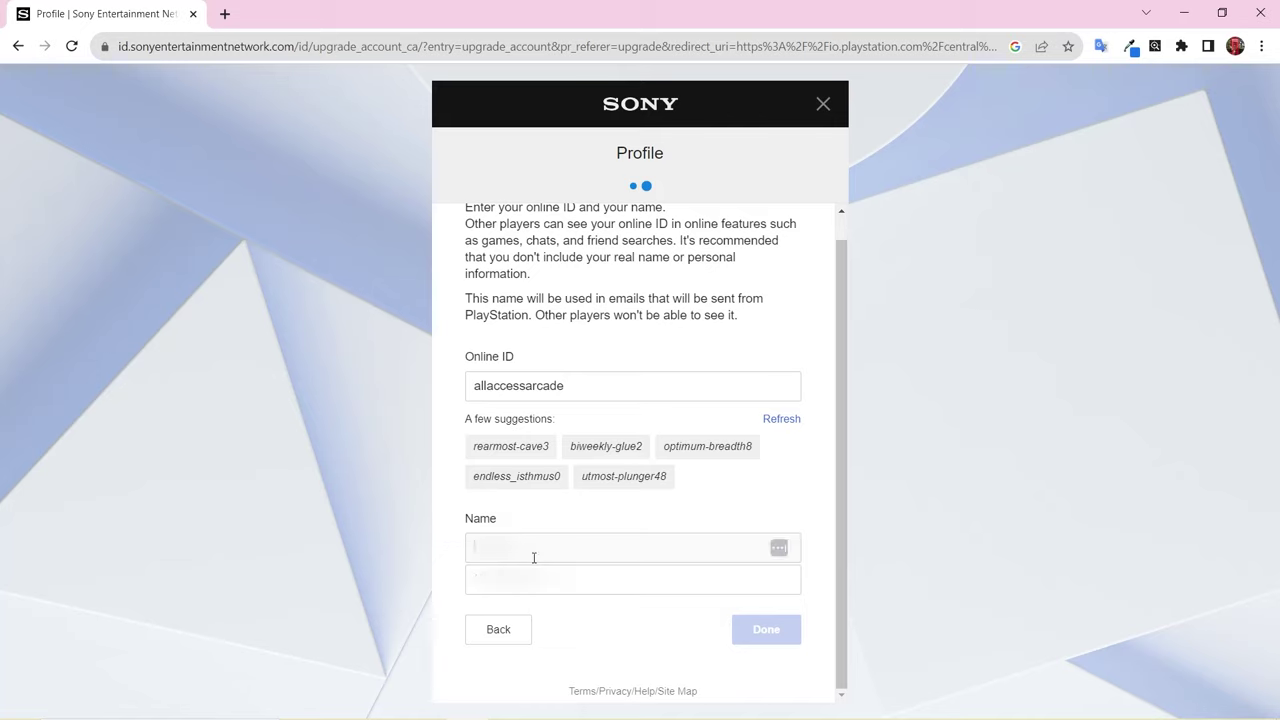
{"action": "key", "text": "Tab"}
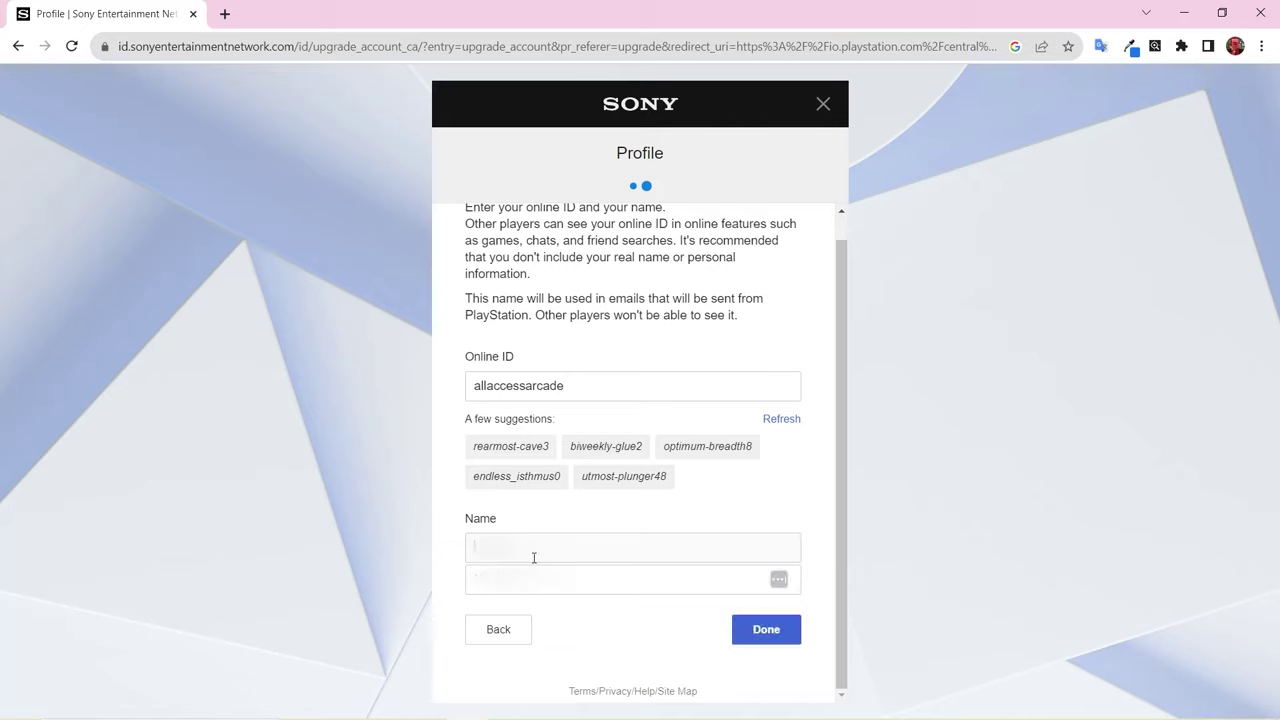
{"action": "left_click", "coordinate": [754, 640]}
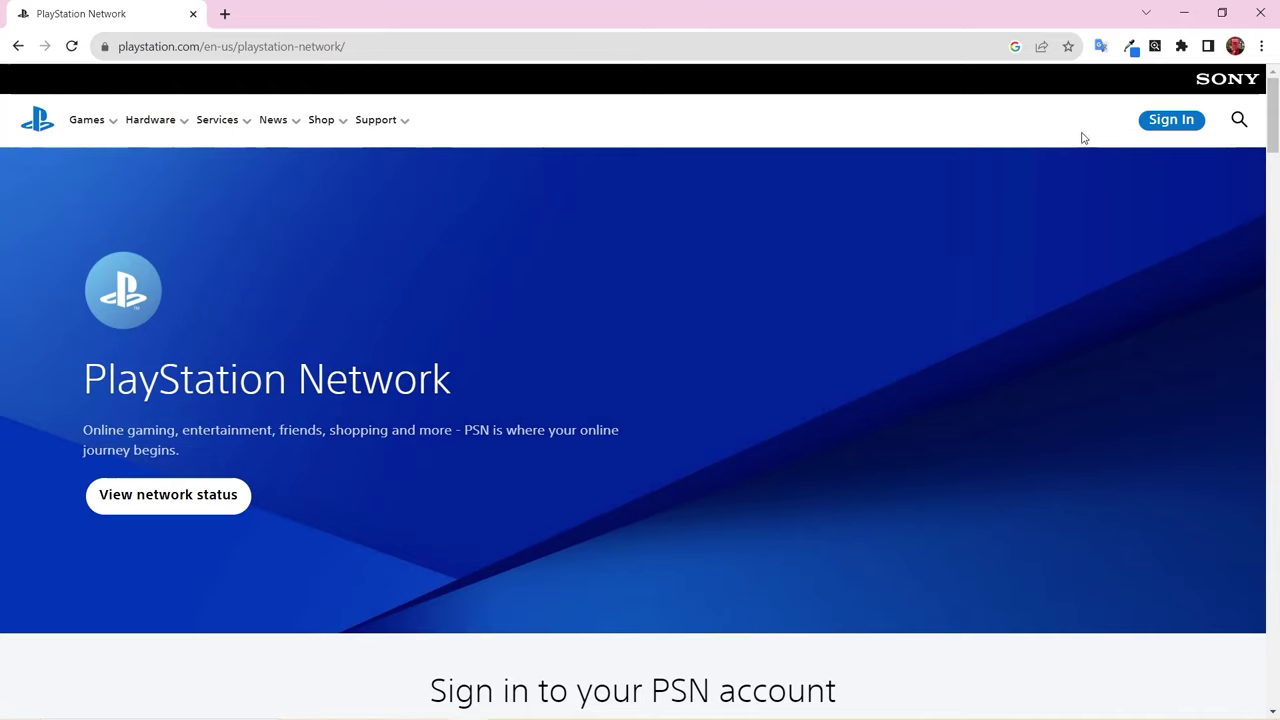
- Sign in on PlayStation.com and open the profile page from the avatar menu
{"action": "left_click", "coordinate": [1173, 121]}
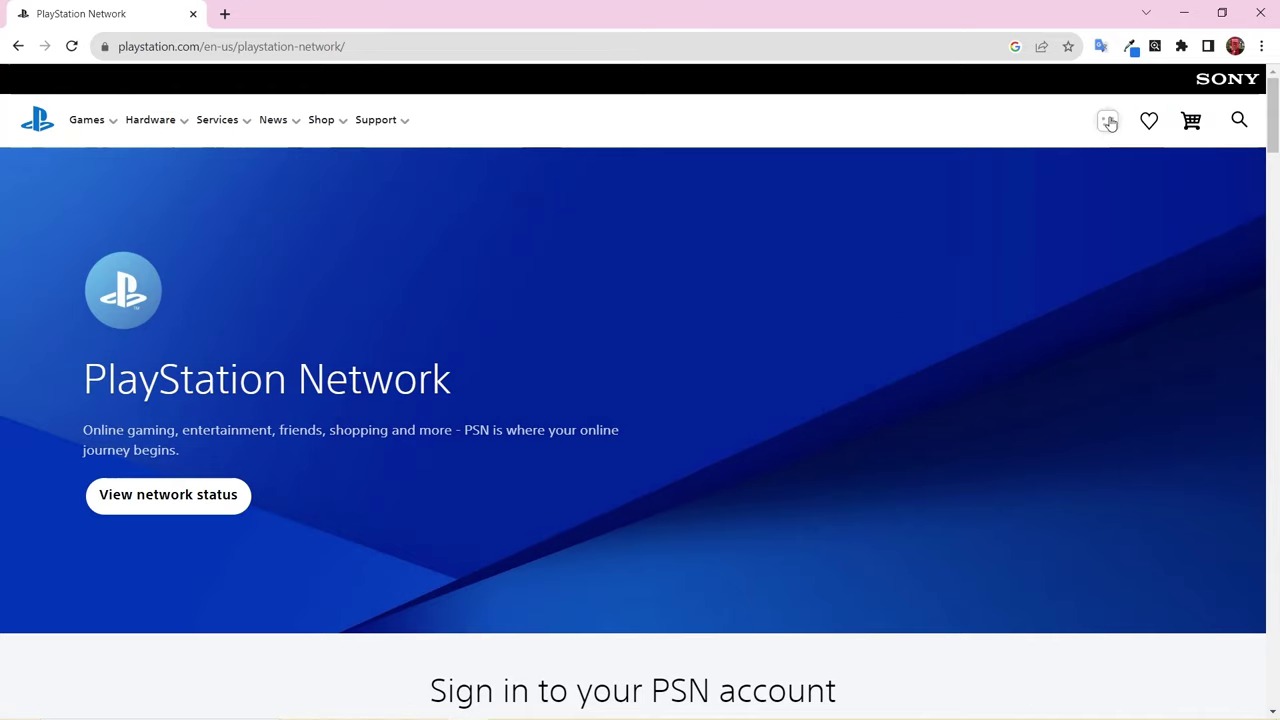
{"action": "left_click", "coordinate": [1107, 121]}
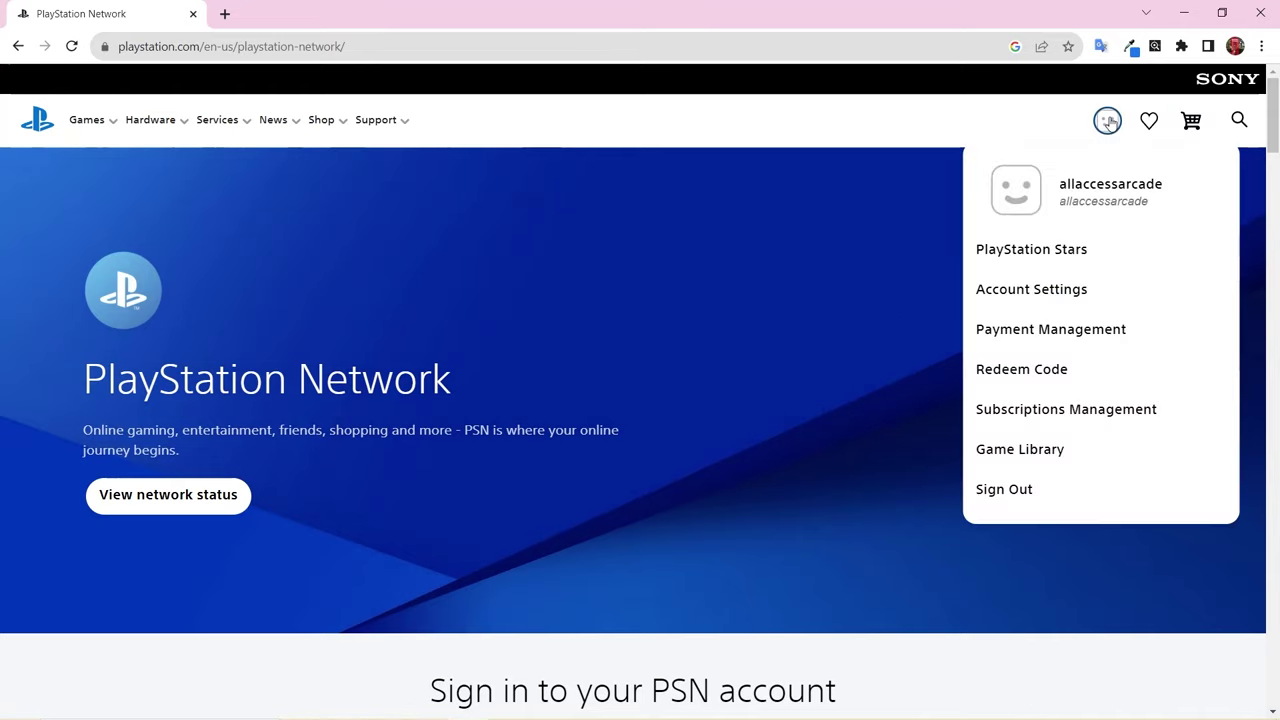
{"action": "left_click", "coordinate": [1016, 203]}
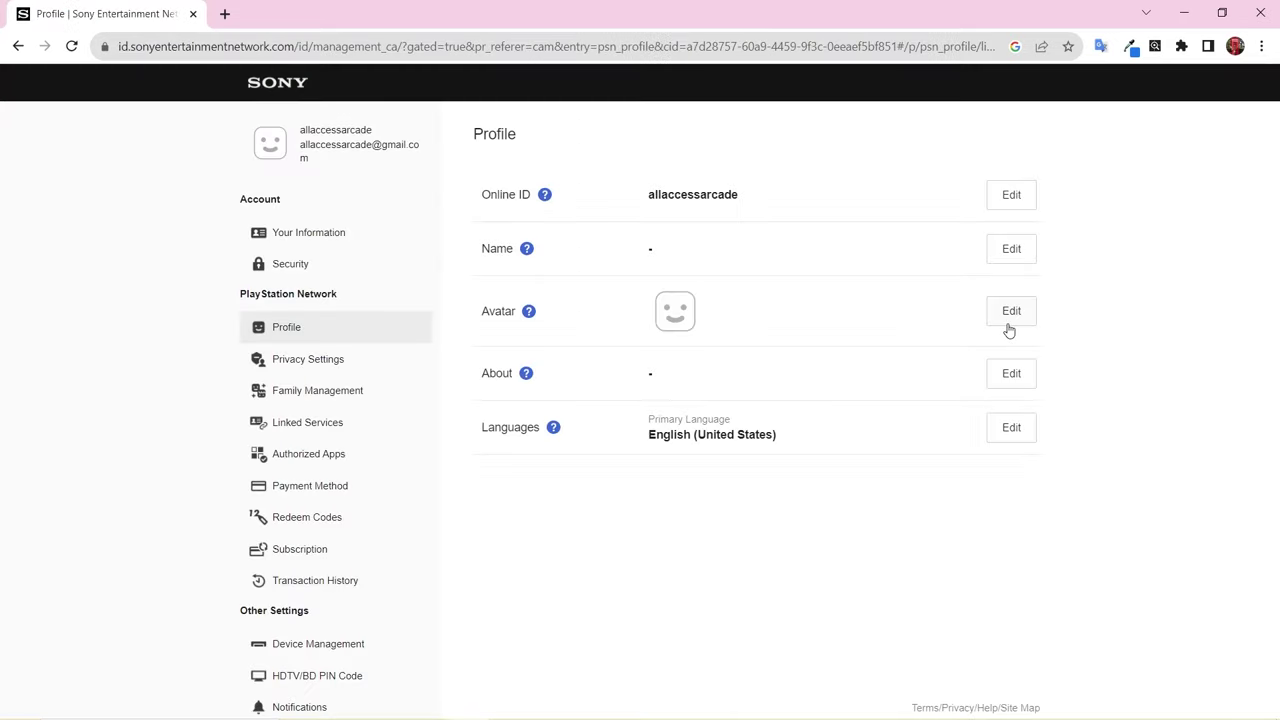
- Filter avatars to Characters, choose the blue-eyed Astro Bot, and confirm saving it
{"action": "left_click", "coordinate": [1010, 314]}
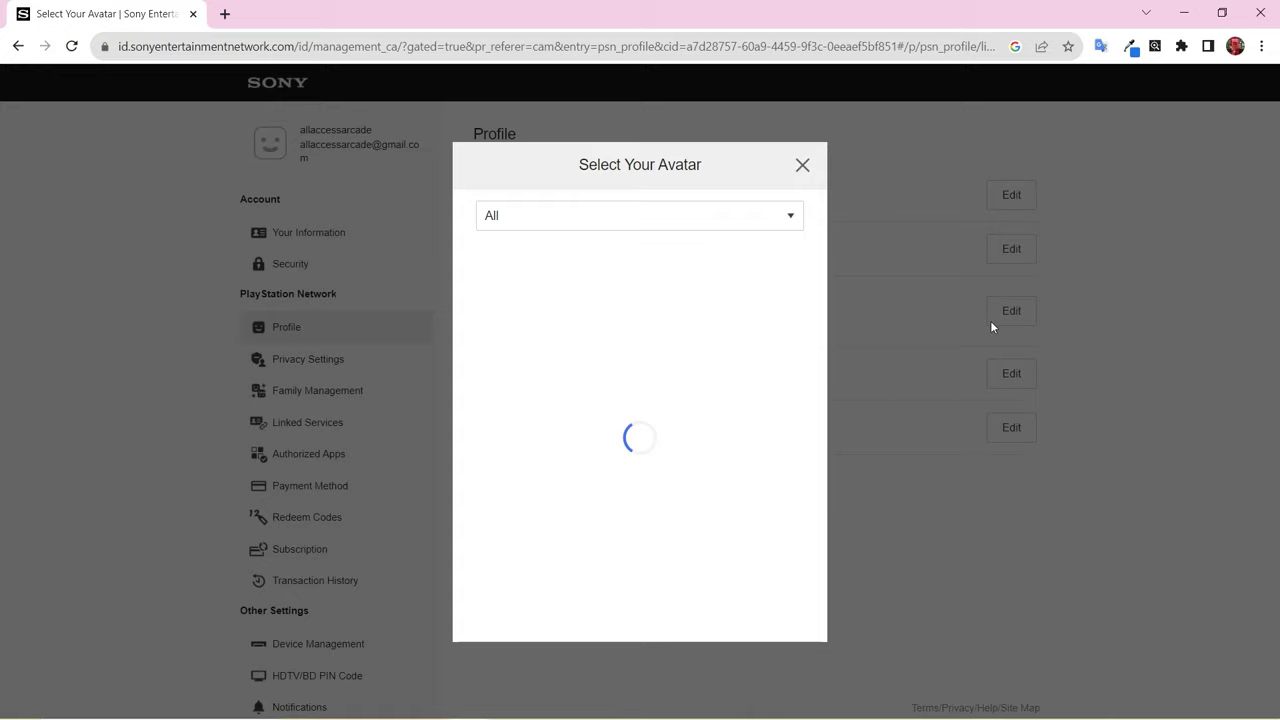
{"action": "left_click", "coordinate": [666, 229]}
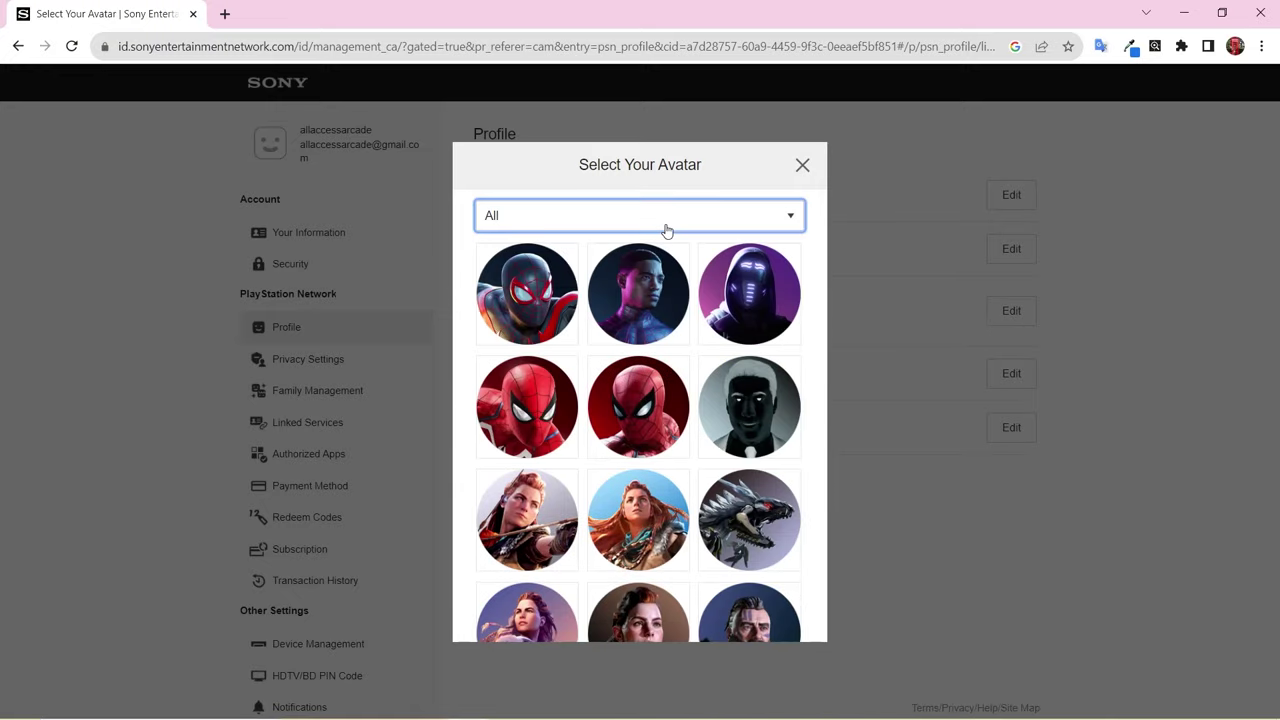
{"action": "left_click", "coordinate": [540, 288]}
{"action": "scroll", "coordinate": [540, 288], "scroll_direction": "down", "scroll_amount": 2}
{"action": "scroll", "coordinate": [639, 416], "scroll_direction": "down", "scroll_amount": 3}
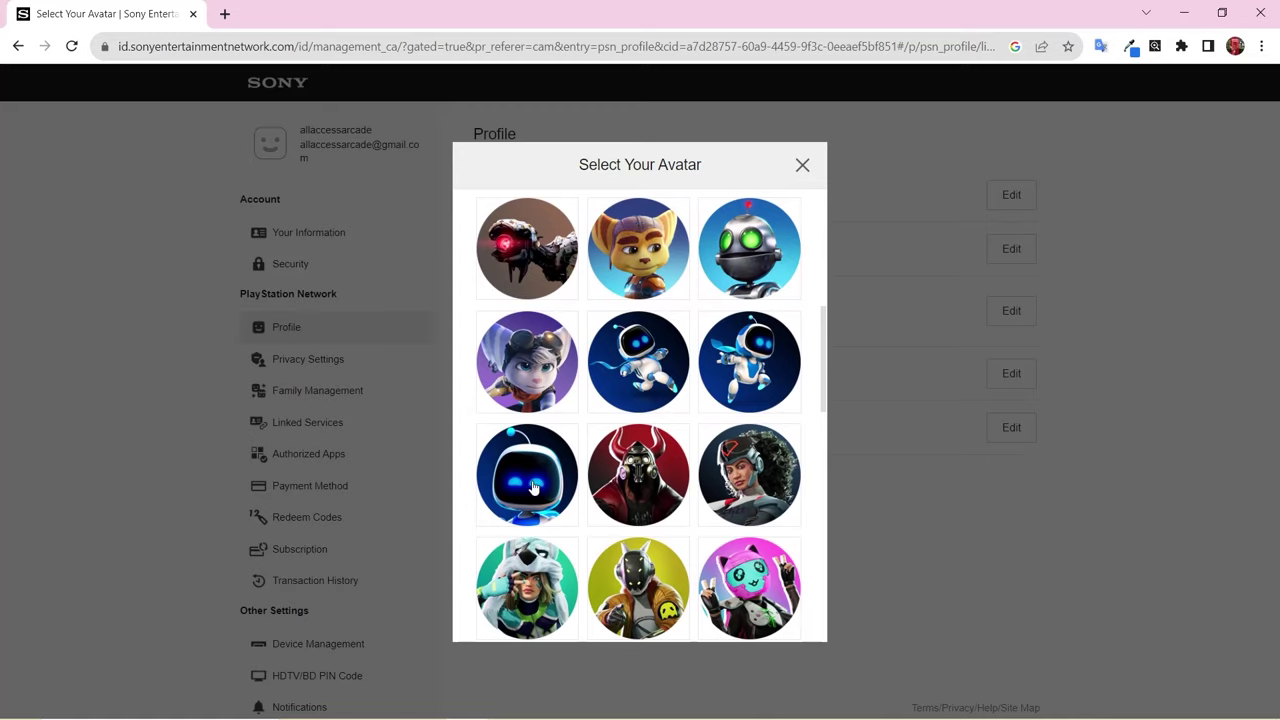
{"action": "left_click", "coordinate": [531, 486]}
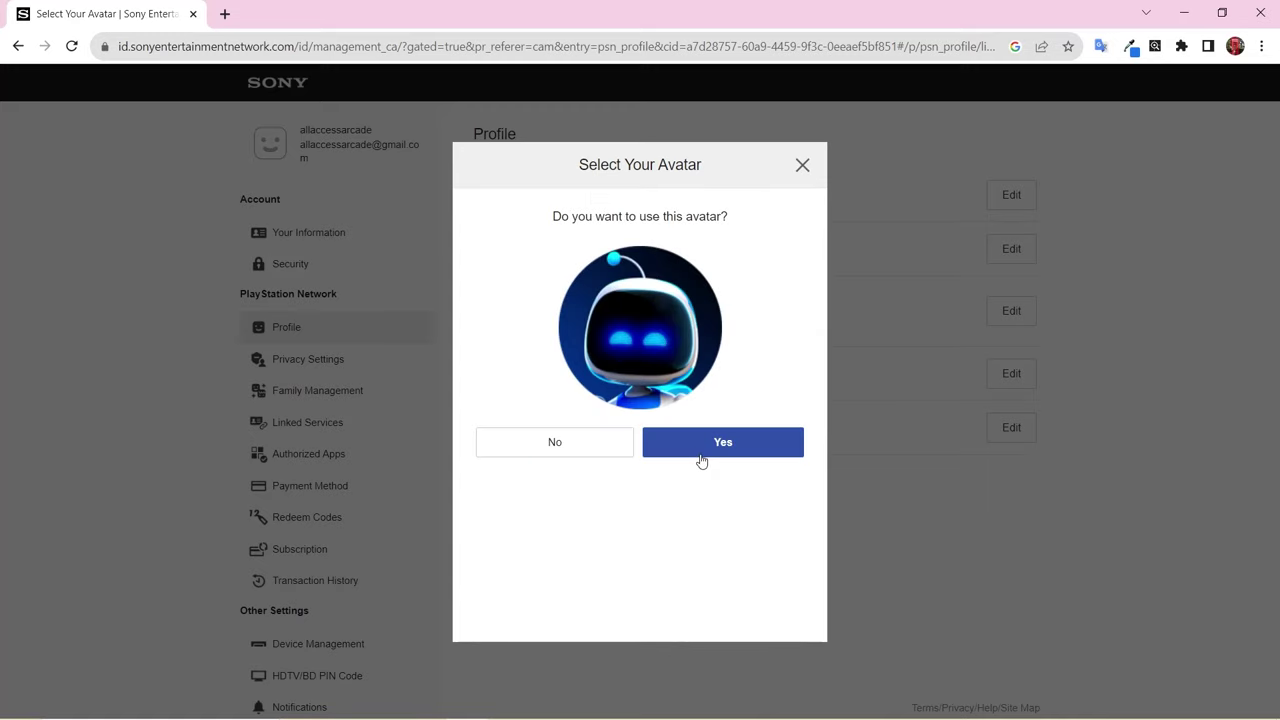
{"action": "left_click", "coordinate": [701, 460]}
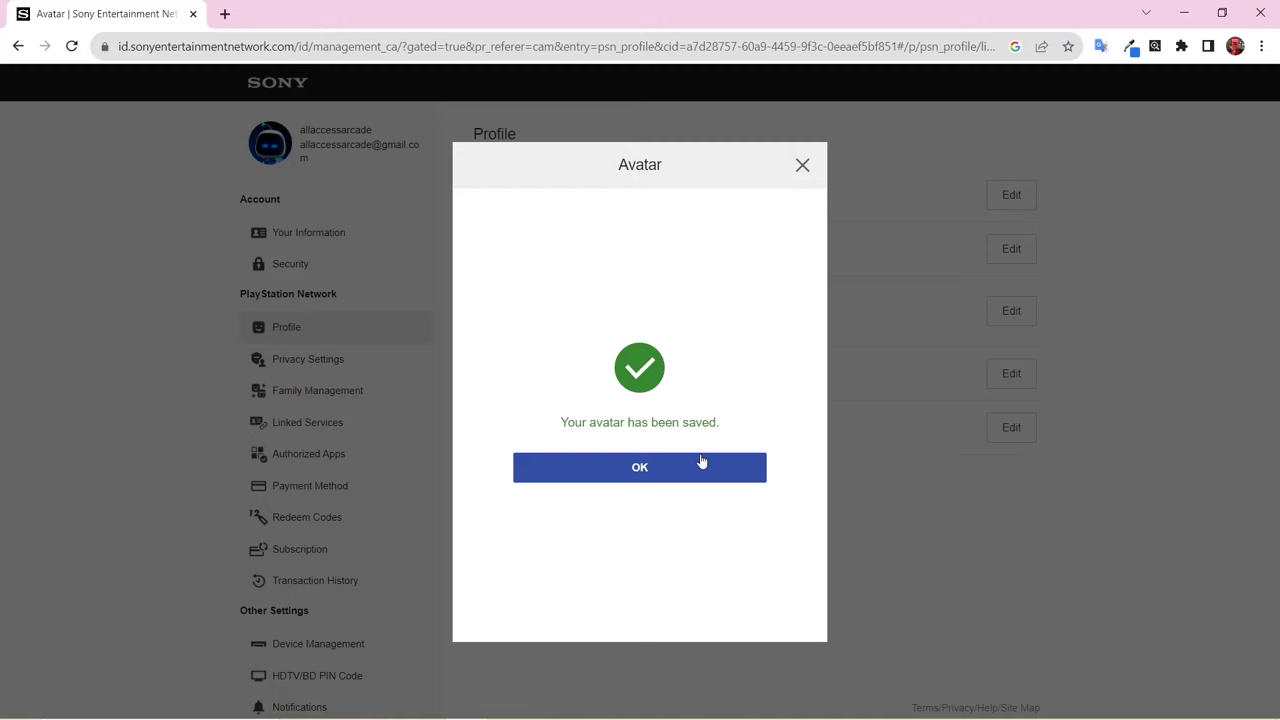
{"action": "left_click", "coordinate": [691, 476]}
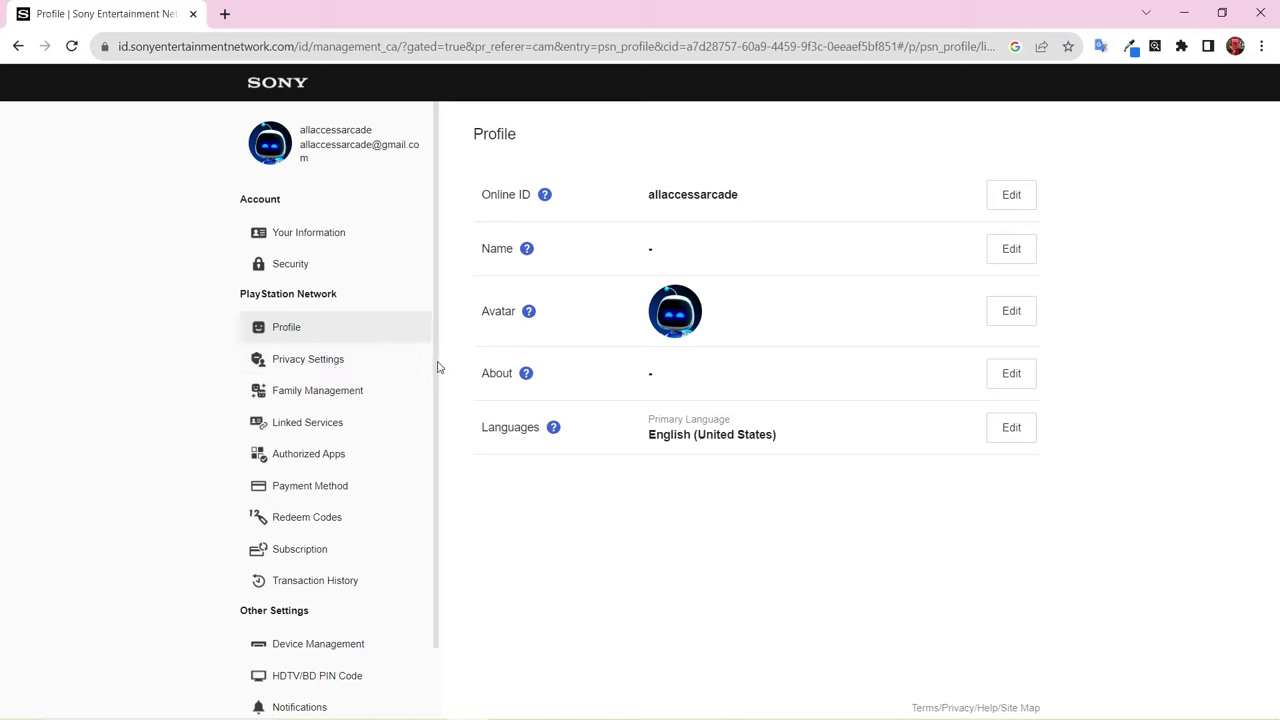
{"action": "scroll", "coordinate": [437, 367], "scroll_direction": "down", "scroll_amount": 2}
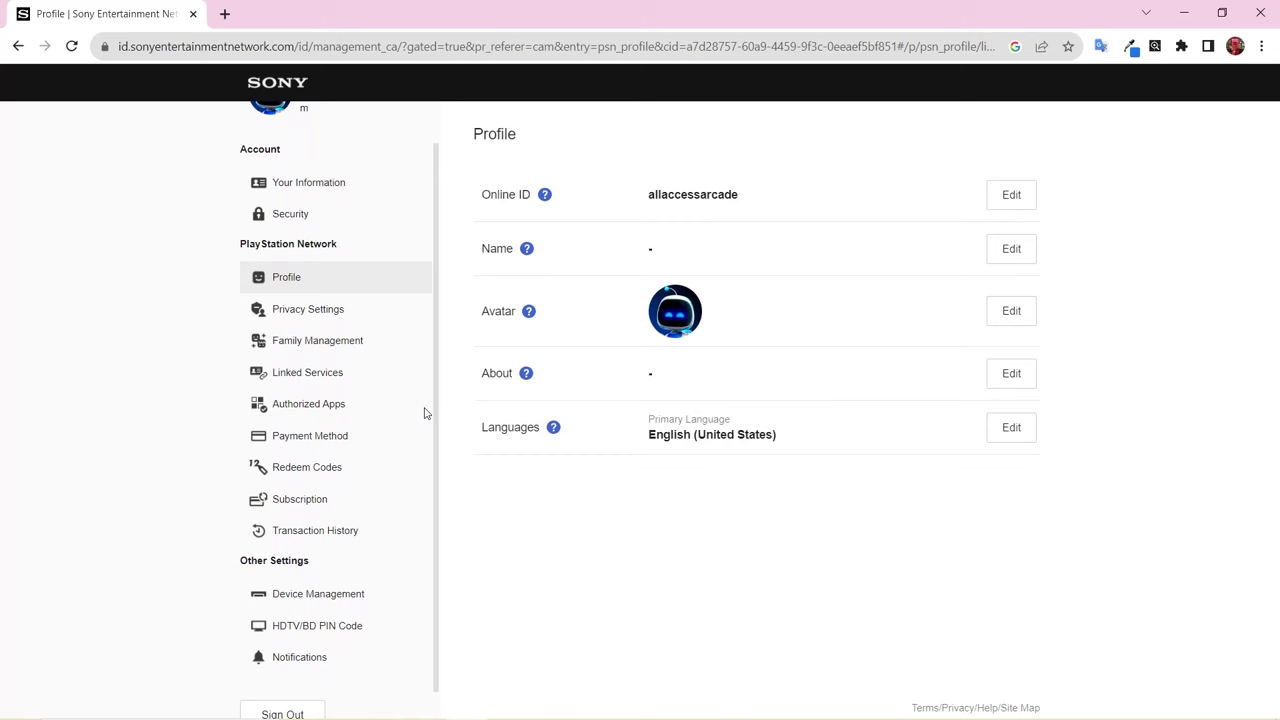